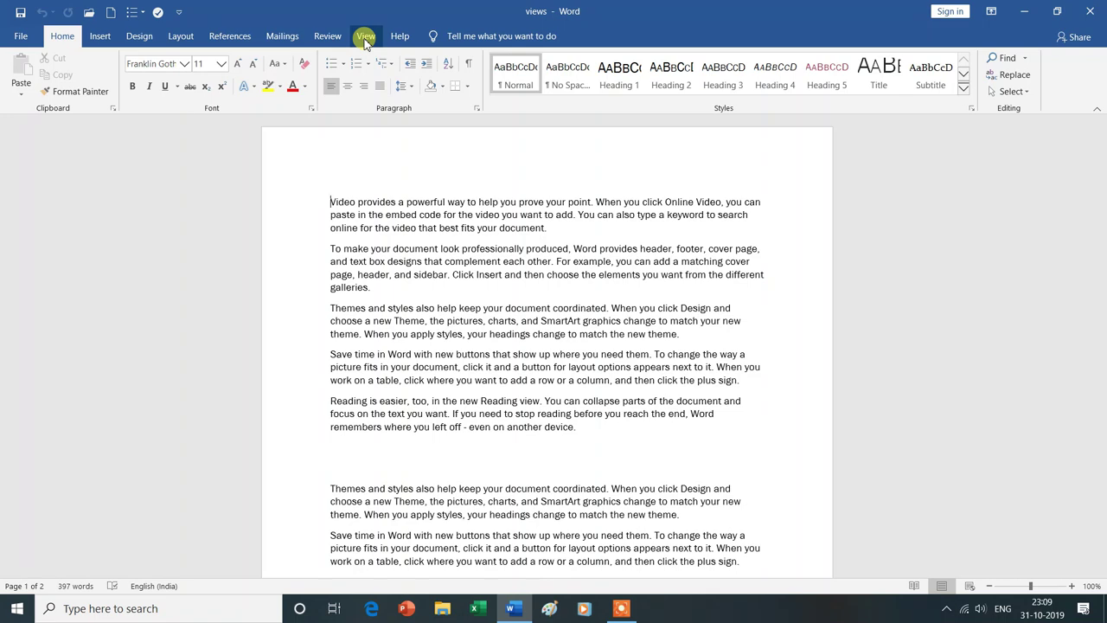
# Switch the document to Read Mode from the View tab's Views group.
pyautogui.click(365, 38)
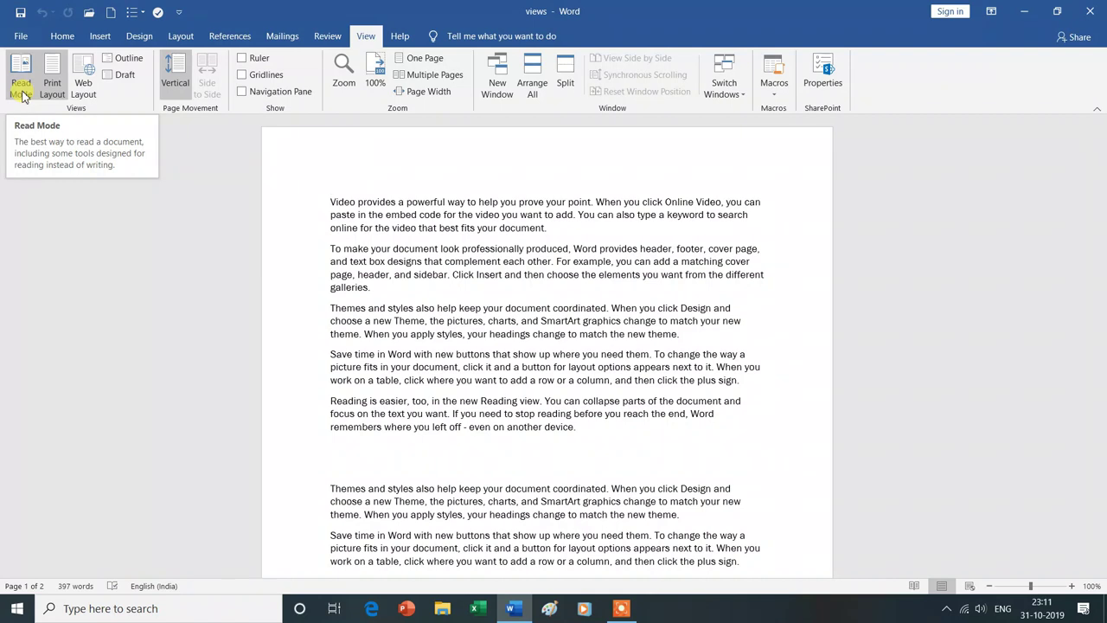
pyautogui.click(23, 96)
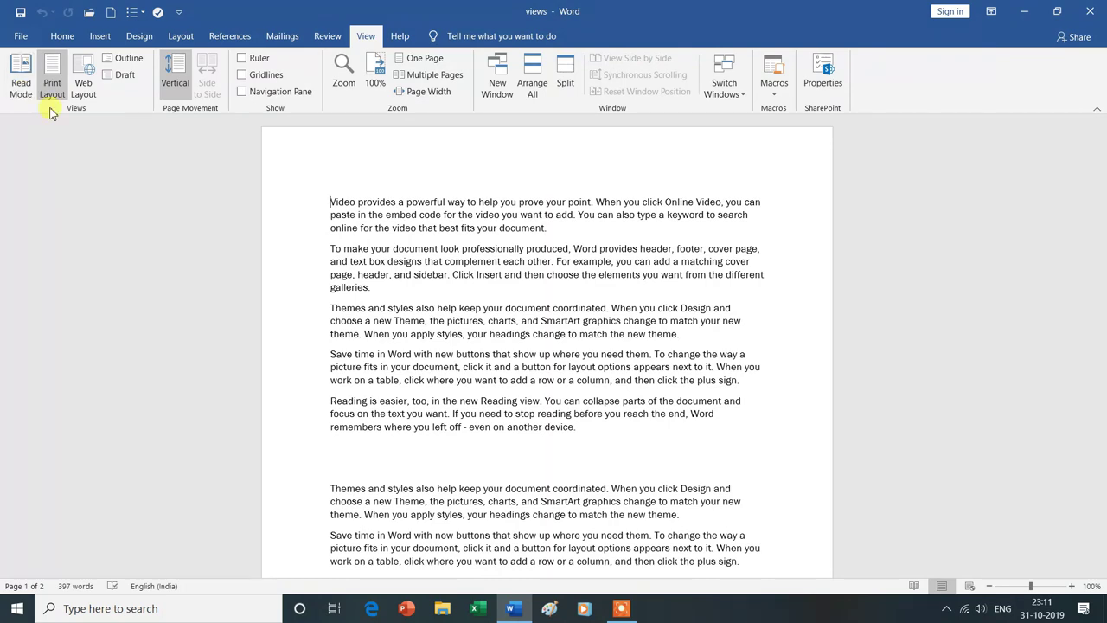
pyautogui.click(23, 82)
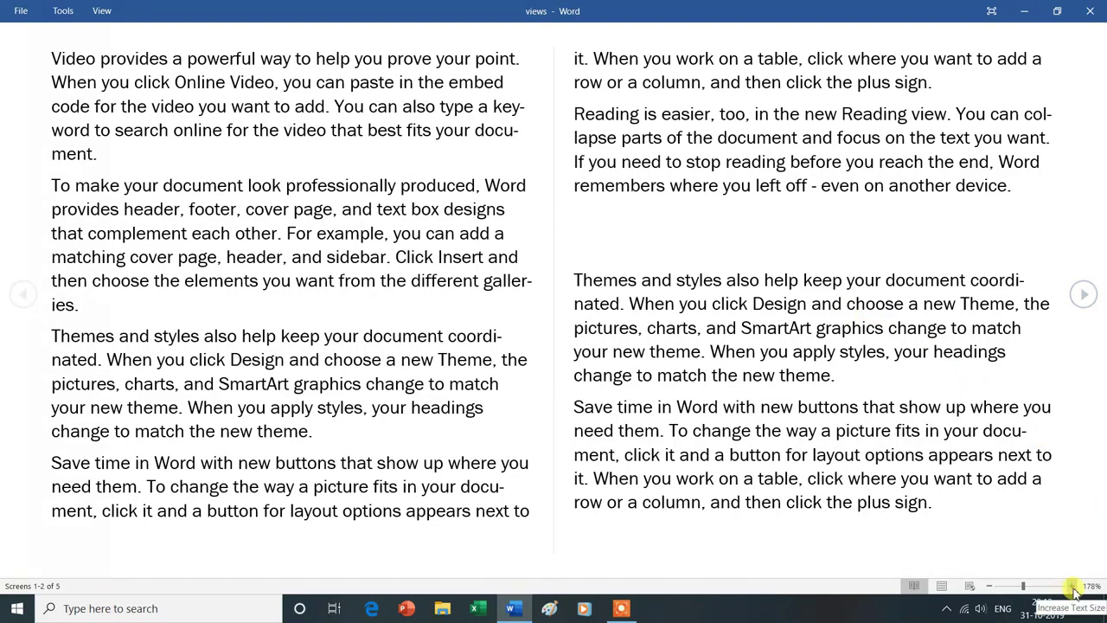
# Resize the reading text, page forward and back through the lists, then return to Print Layout.
pyautogui.click(1073, 588)
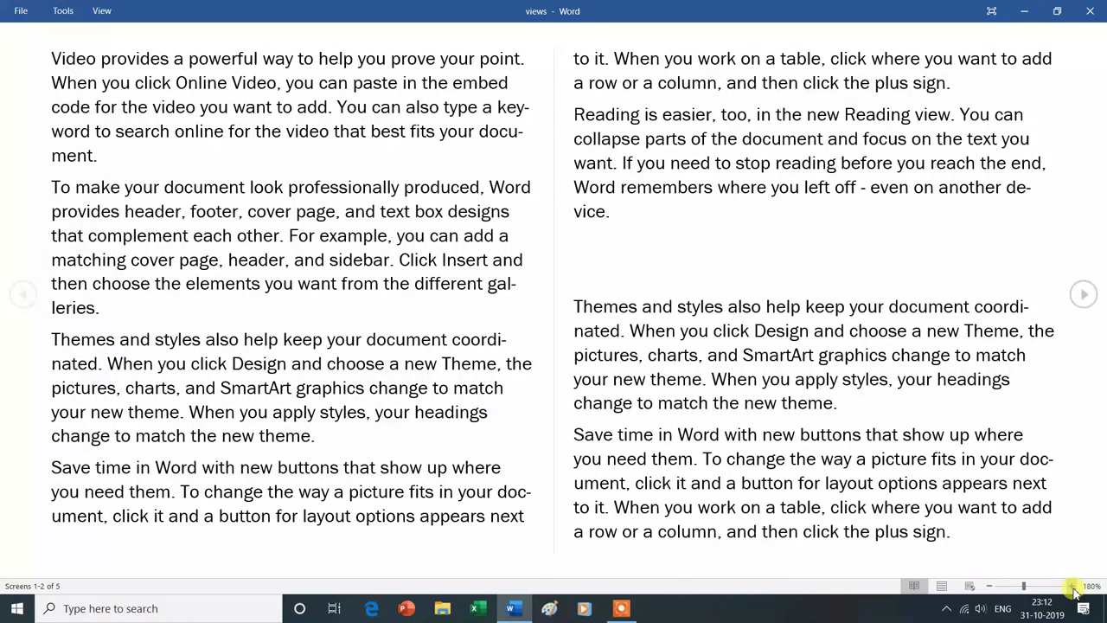
pyautogui.click(991, 587)
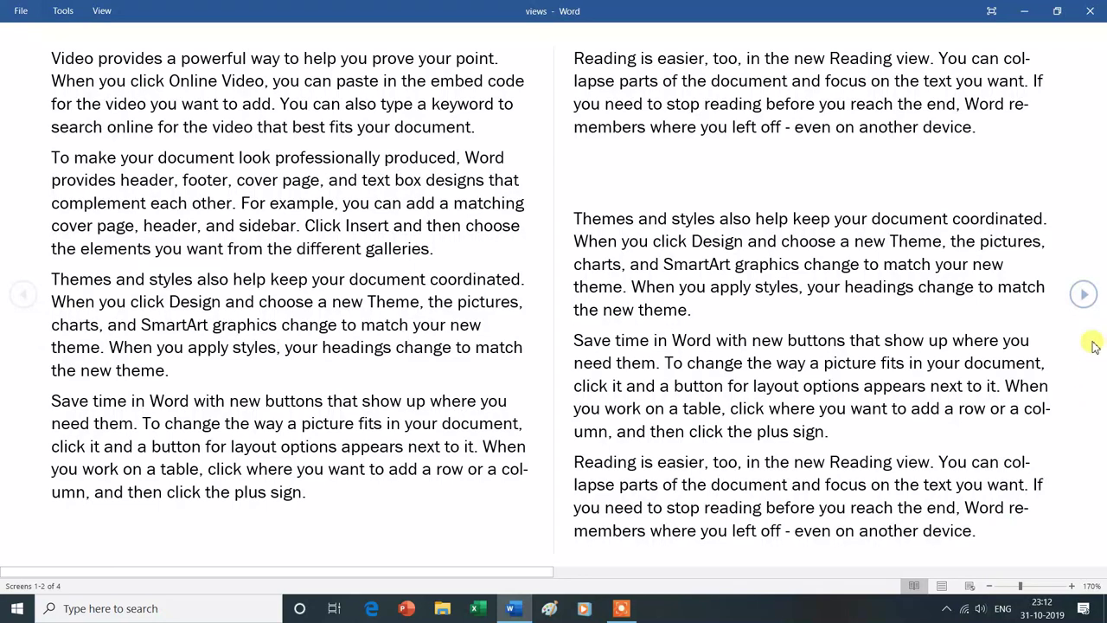
pyautogui.click(1084, 294)
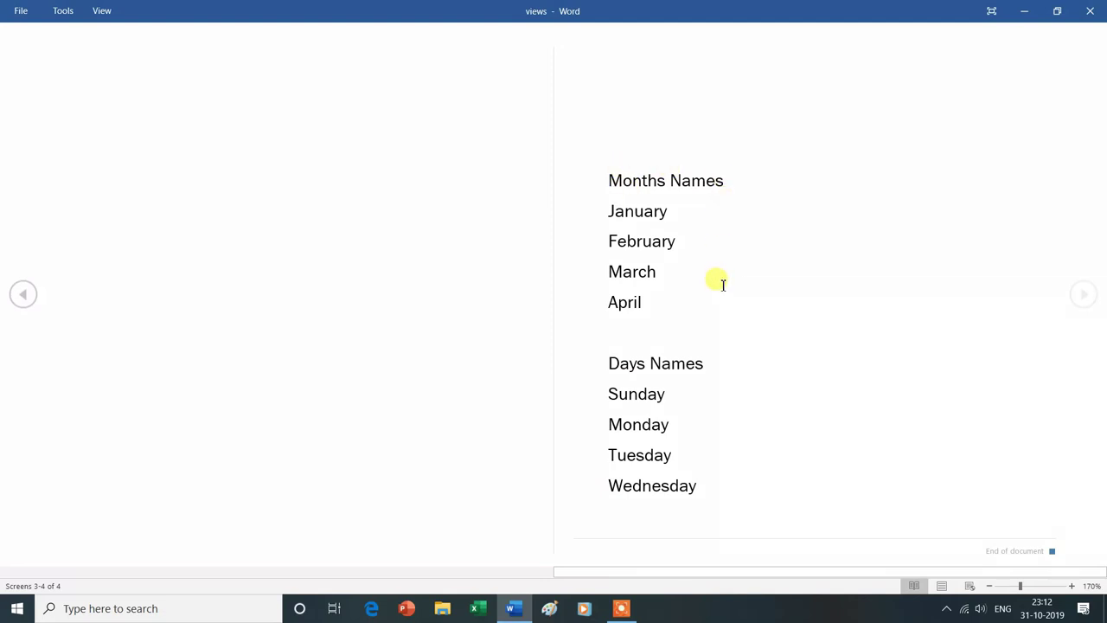
pyautogui.click(25, 298)
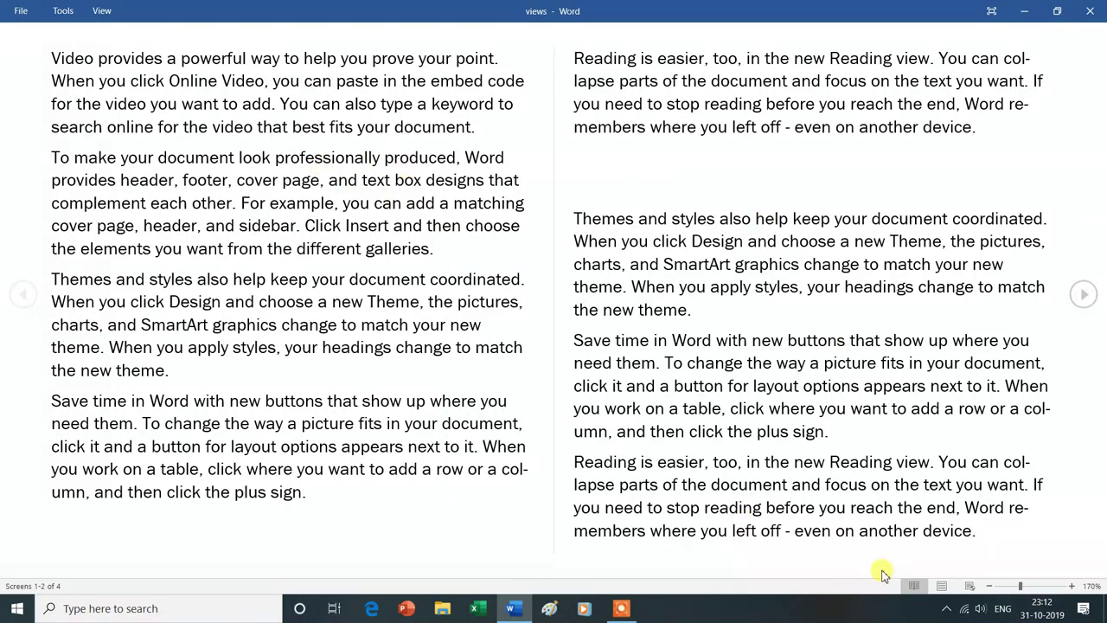
pyautogui.click(943, 588)
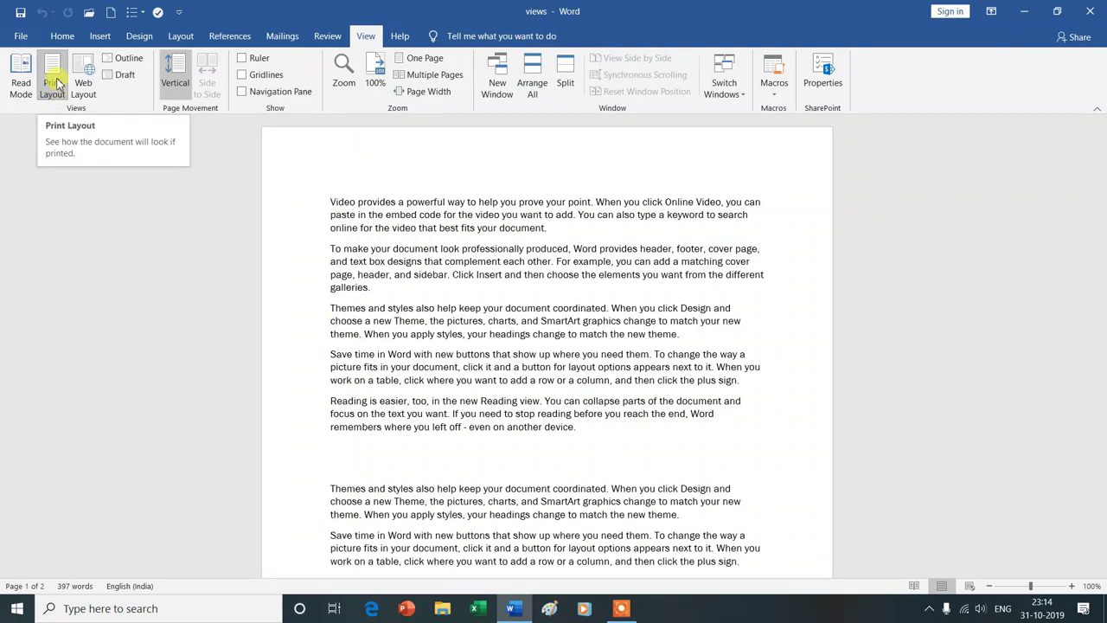
# Put 'ysn' in the page header and the author's name in the footer, then switch to Web Layout.
pyautogui.doubleClick(343, 183)
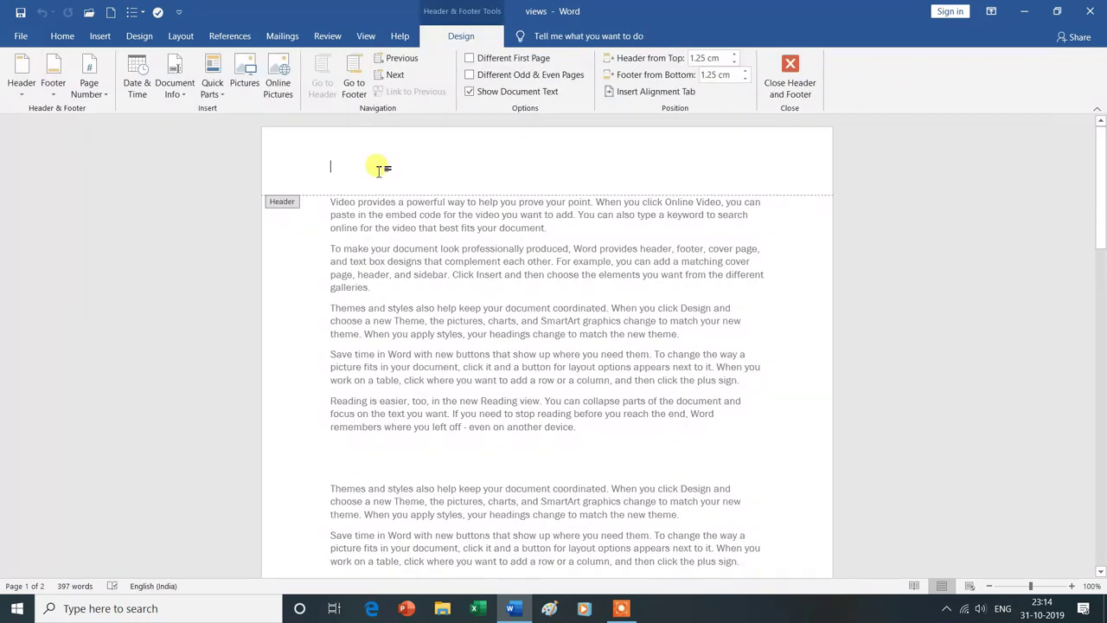
pyautogui.write('ysg')
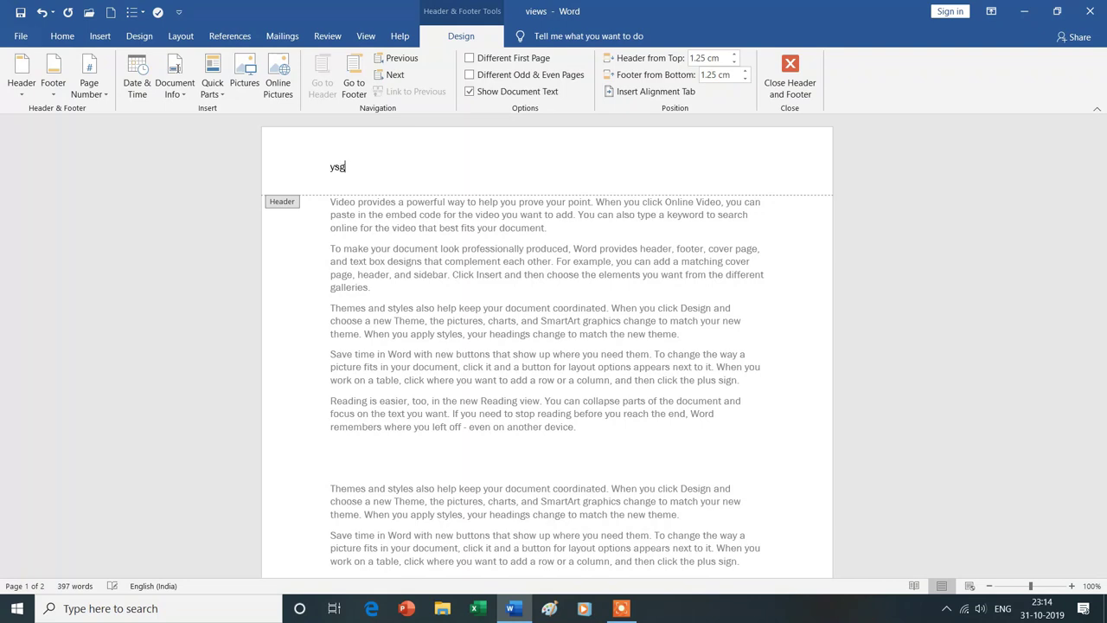
pyautogui.write('Ysgyan tech')
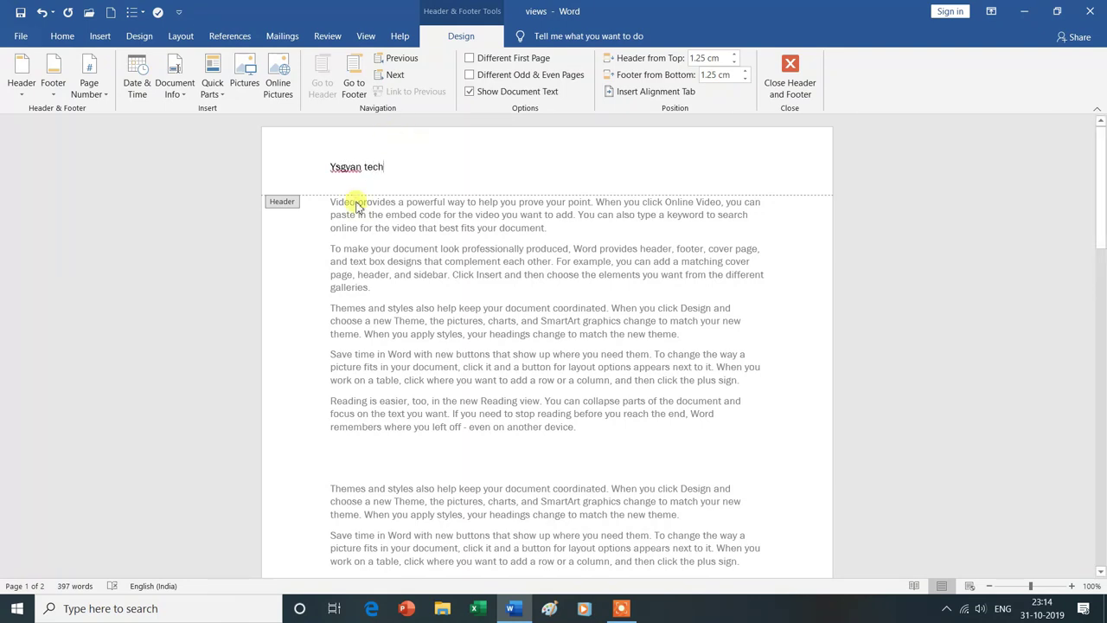
pyautogui.press('Down')
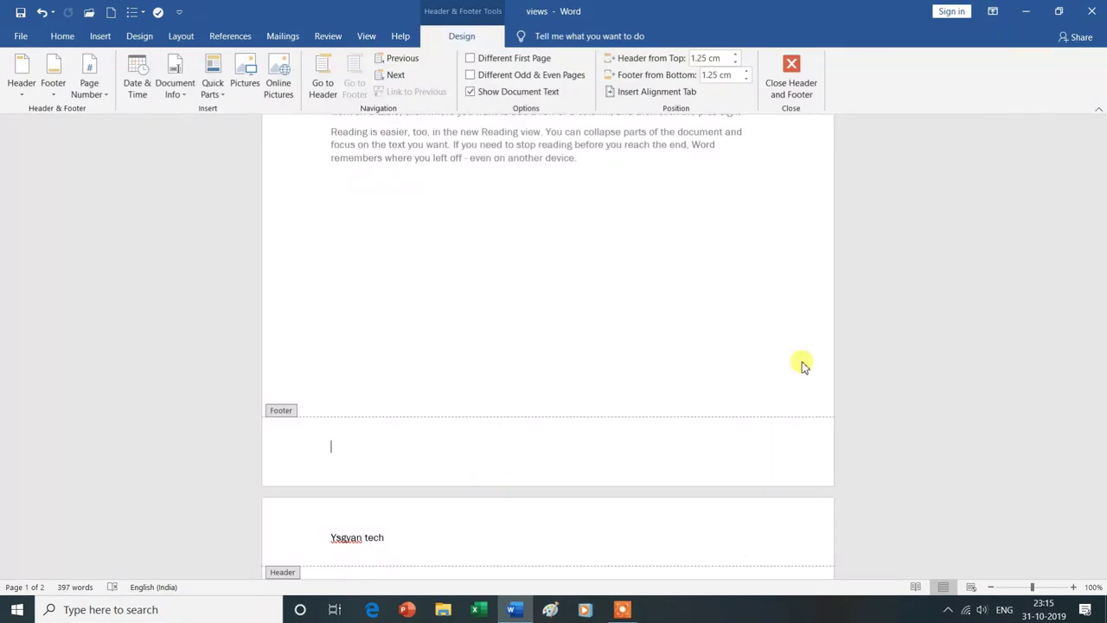
pyautogui.write('ya')
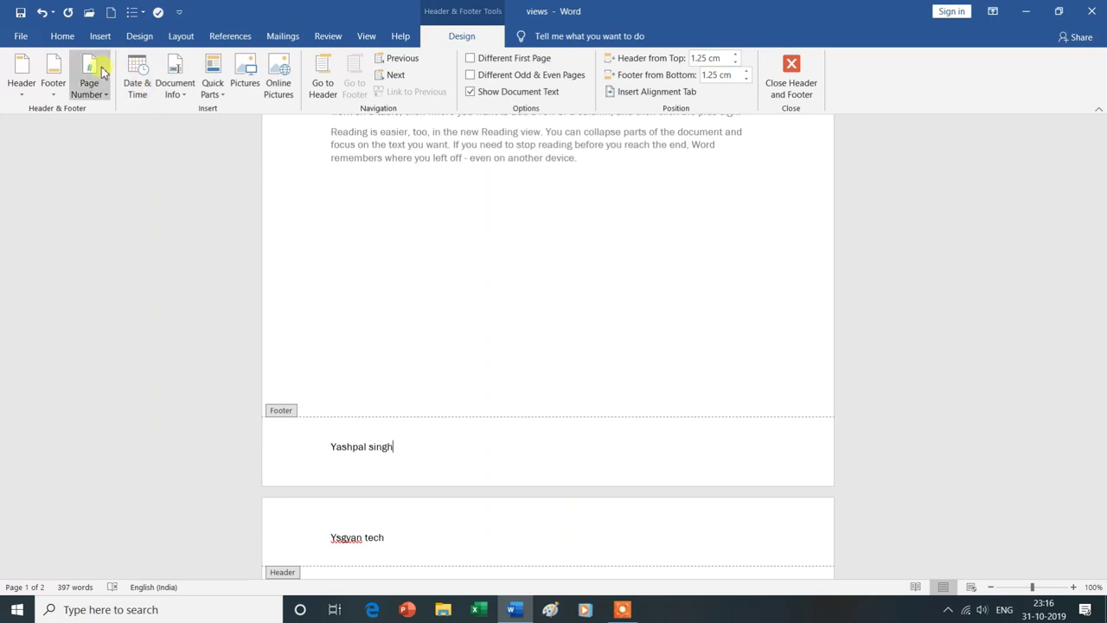
pyautogui.click(369, 37)
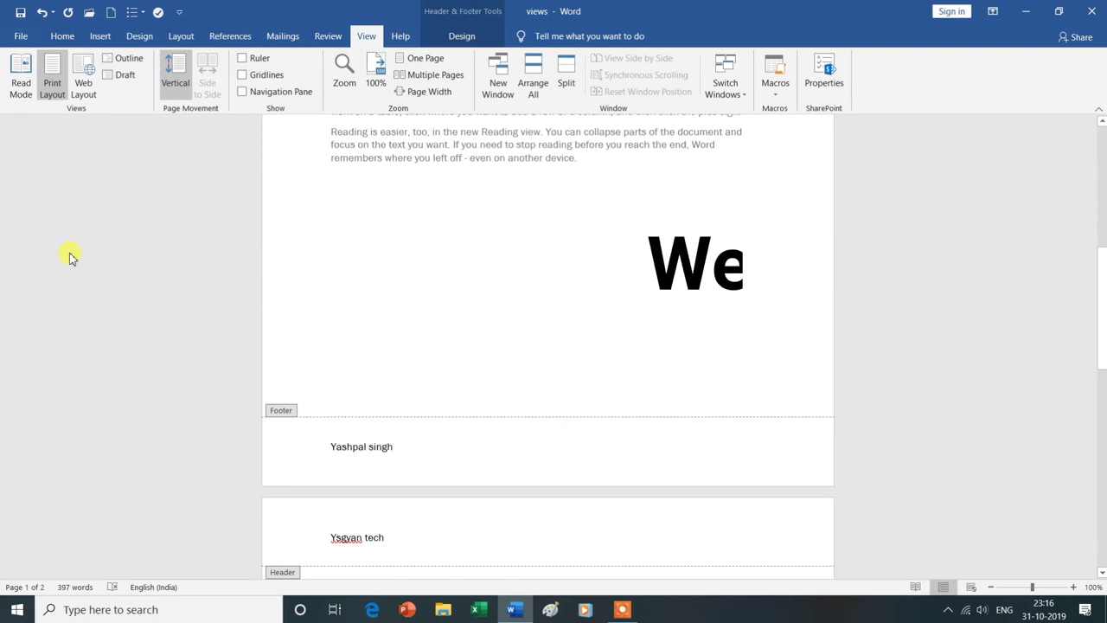
pyautogui.click(83, 90)
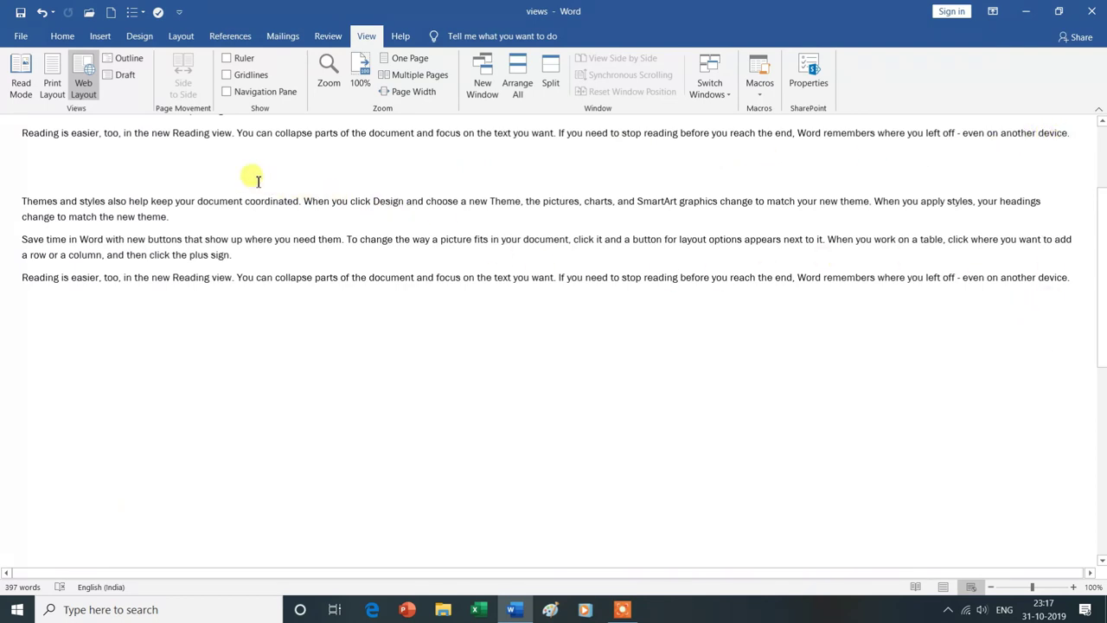
# Scroll through the full-width Web Layout document, then switch to Outline view.
pyautogui.scroll(-1, 519, 400)
pyautogui.scroll(-2, 519, 399)
pyautogui.scroll(-3, 519, 399)
pyautogui.scroll(-3, 519, 400)
pyautogui.scroll(-1, 519, 400)
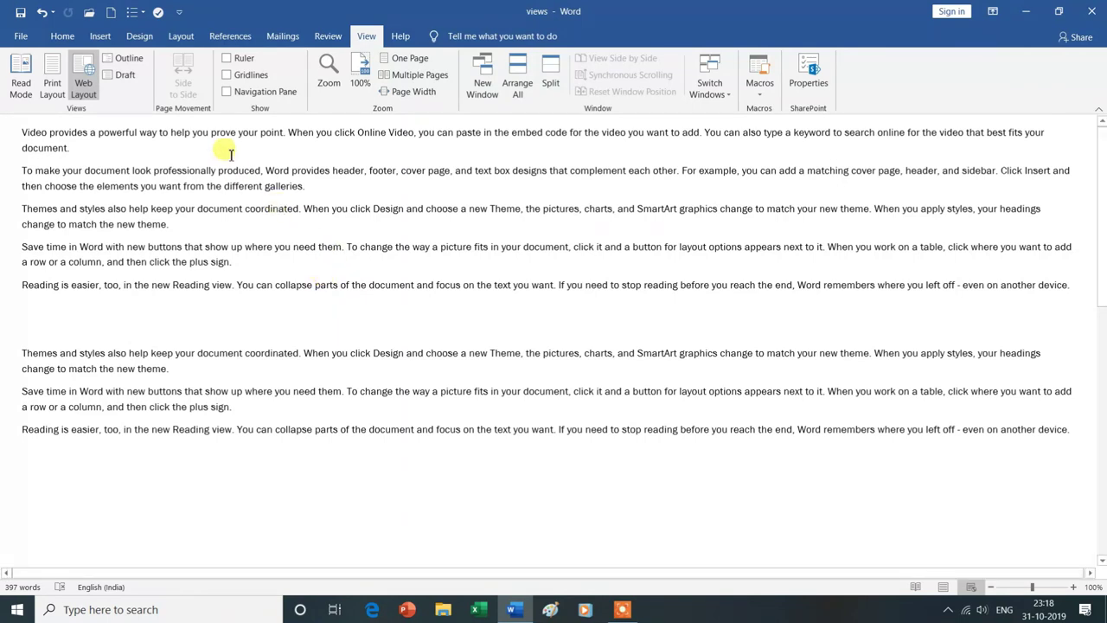
pyautogui.click(128, 59)
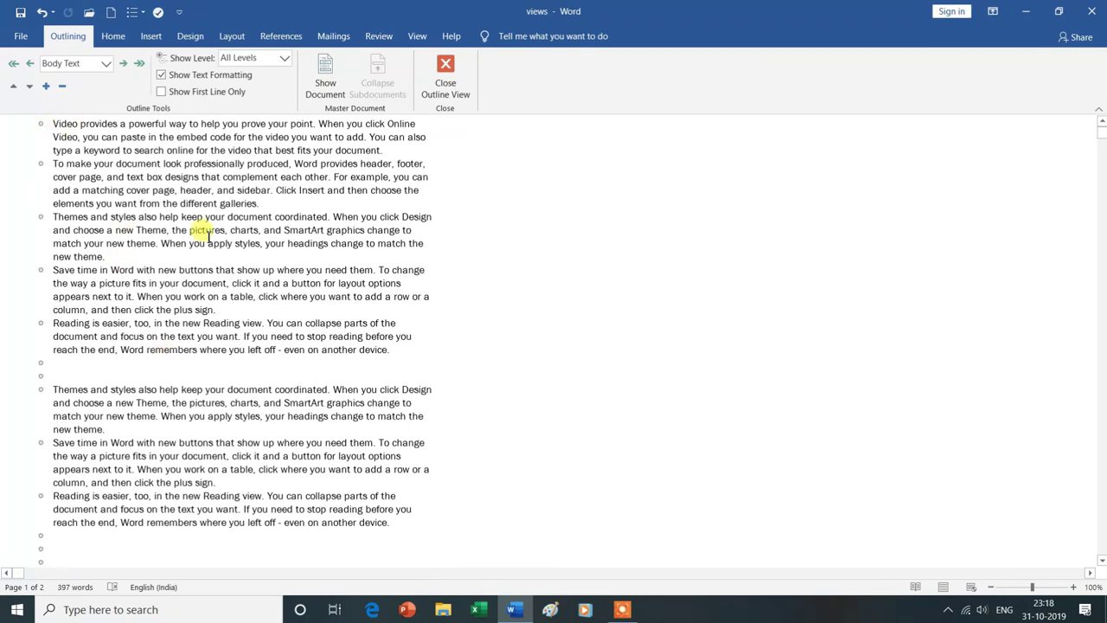
# Scroll down the outline to the Months Names and Days Names body-text items.
pyautogui.scroll(-4, 212, 233)
pyautogui.scroll(-5, 212, 234)
pyautogui.scroll(-4, 212, 233)
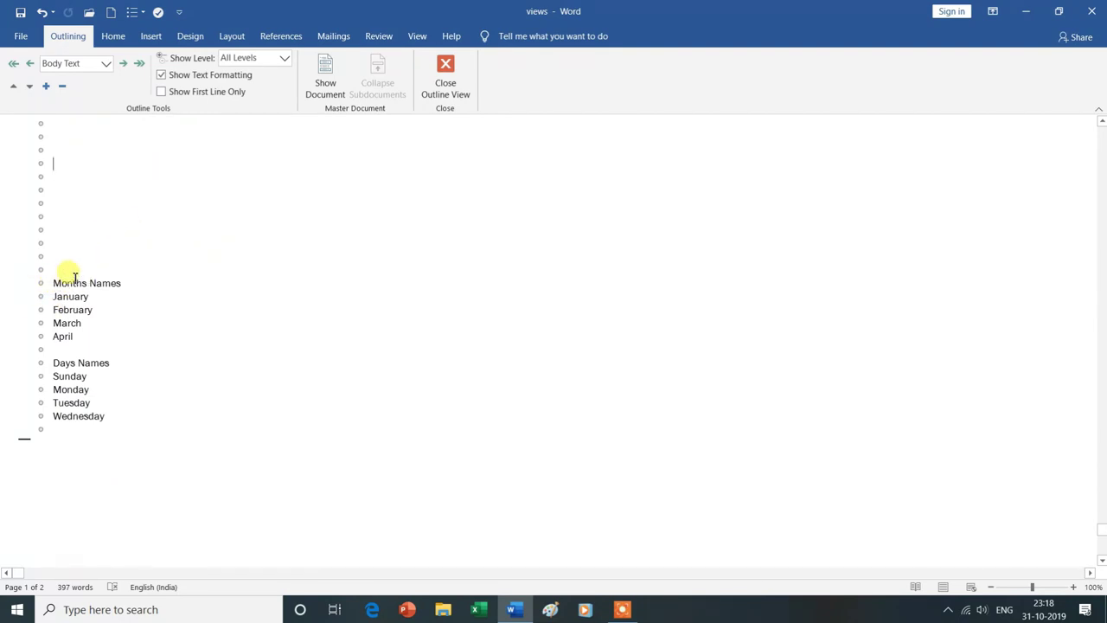
pyautogui.scroll(-3, 58, 286)
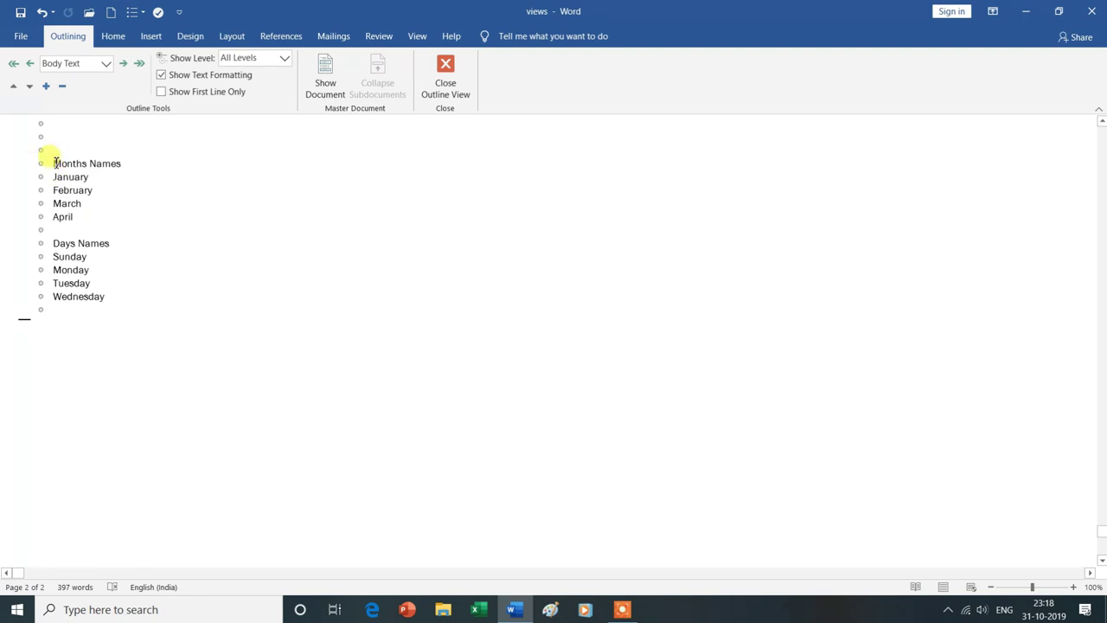
# Make Months Names a top-level heading with January through April as second-level items.
pyautogui.moveTo(54, 163); pyautogui.dragTo(113, 167)
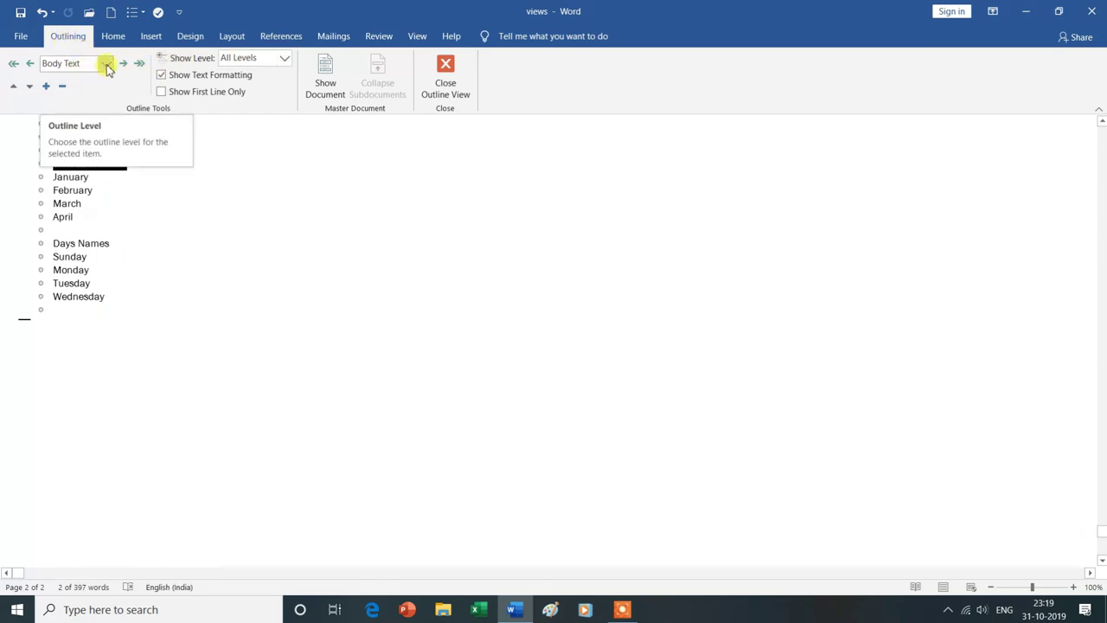
pyautogui.click(105, 65)
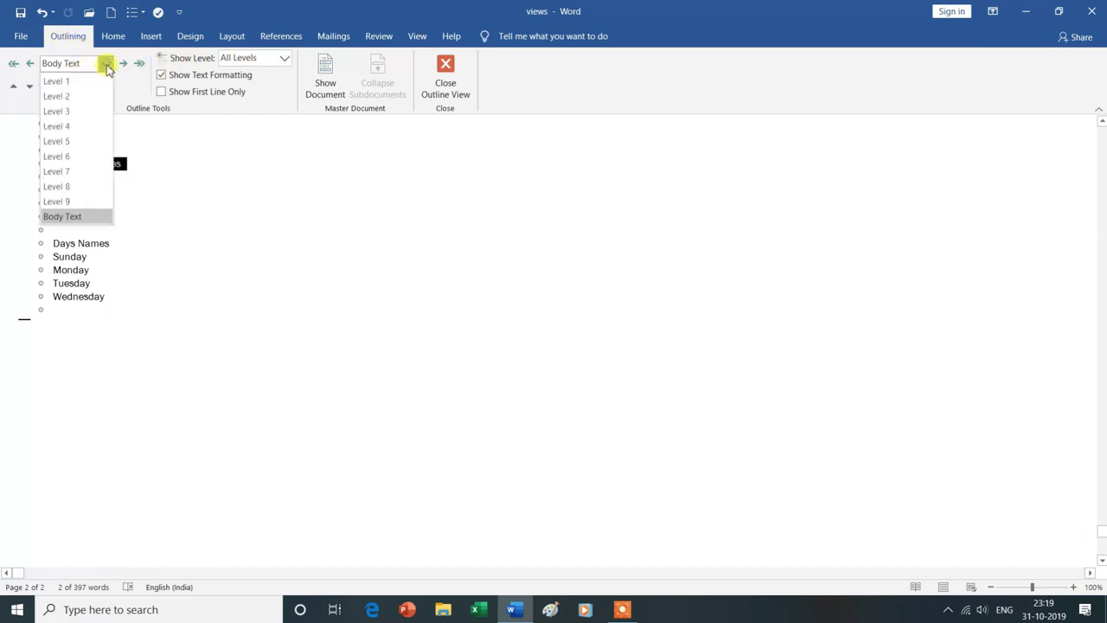
pyautogui.click(57, 81)
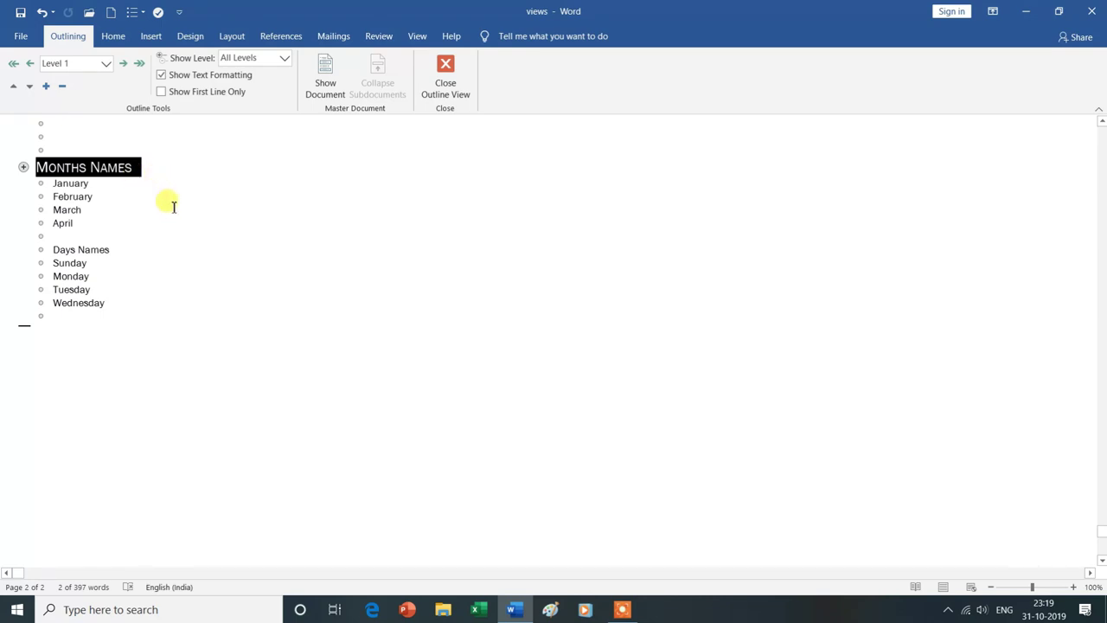
pyautogui.click(173, 206)
pyautogui.moveTo(53, 184); pyautogui.dragTo(59, 200)
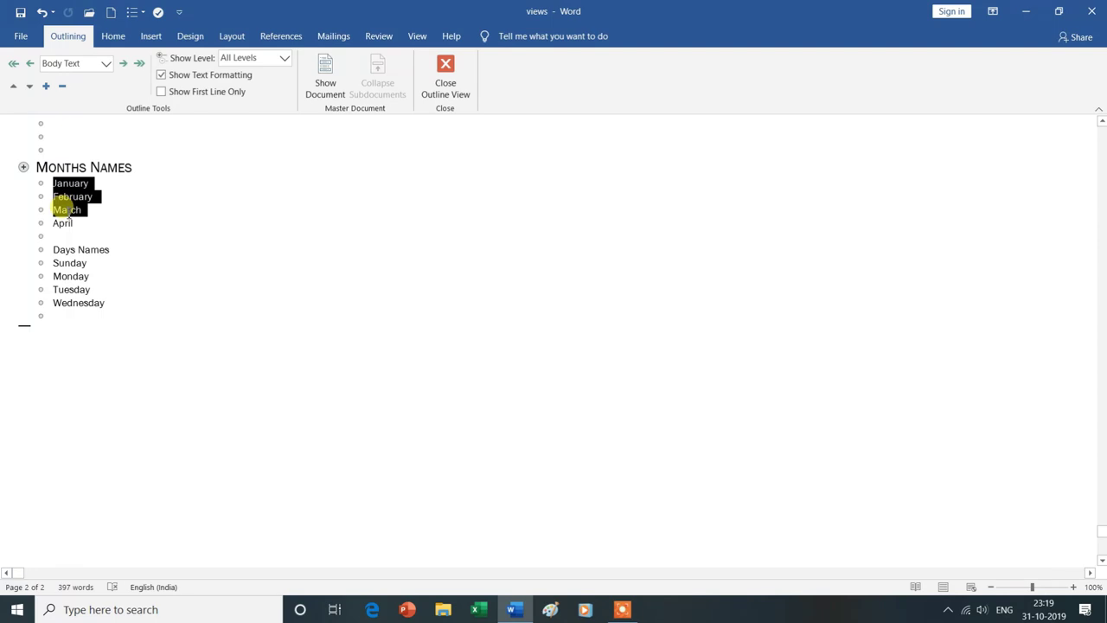
pyautogui.moveTo(63, 210); pyautogui.dragTo(68, 233)
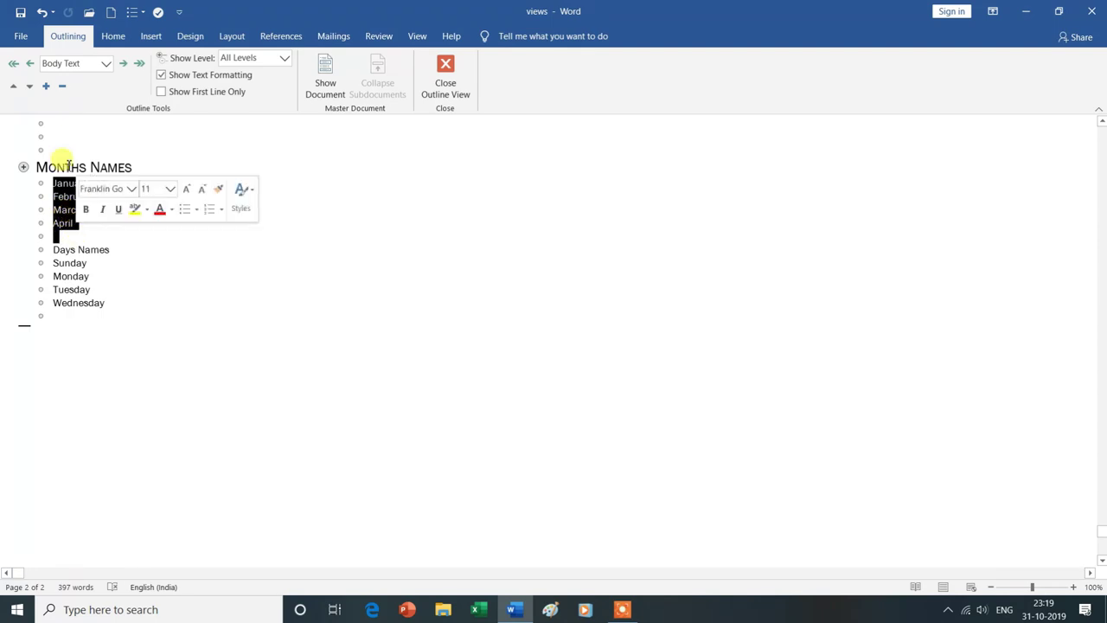
pyautogui.click(106, 63)
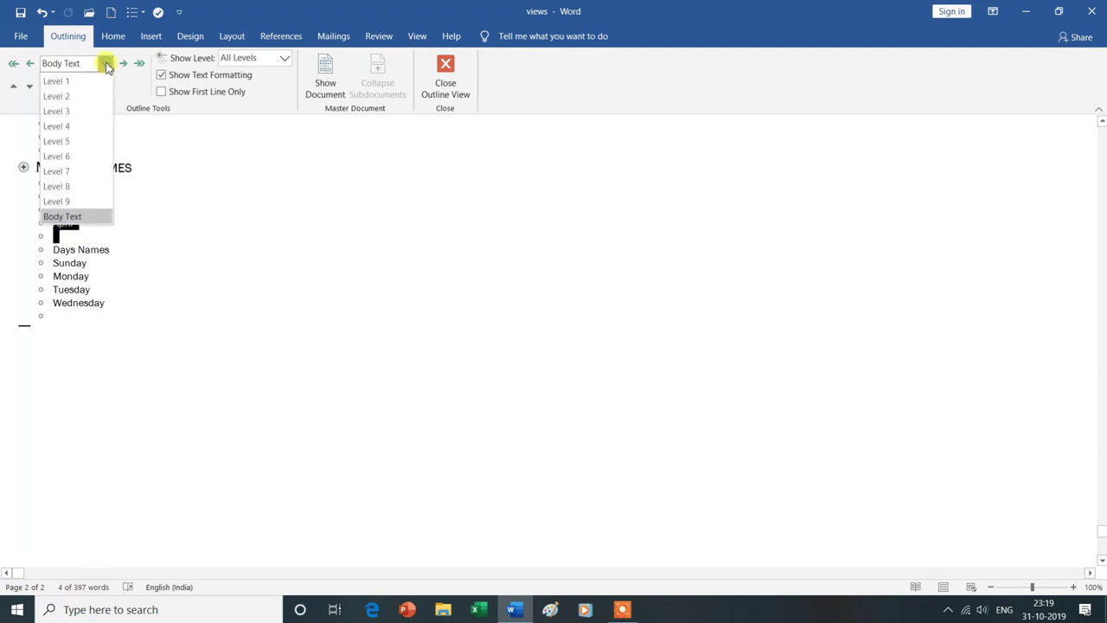
pyautogui.click(75, 97)
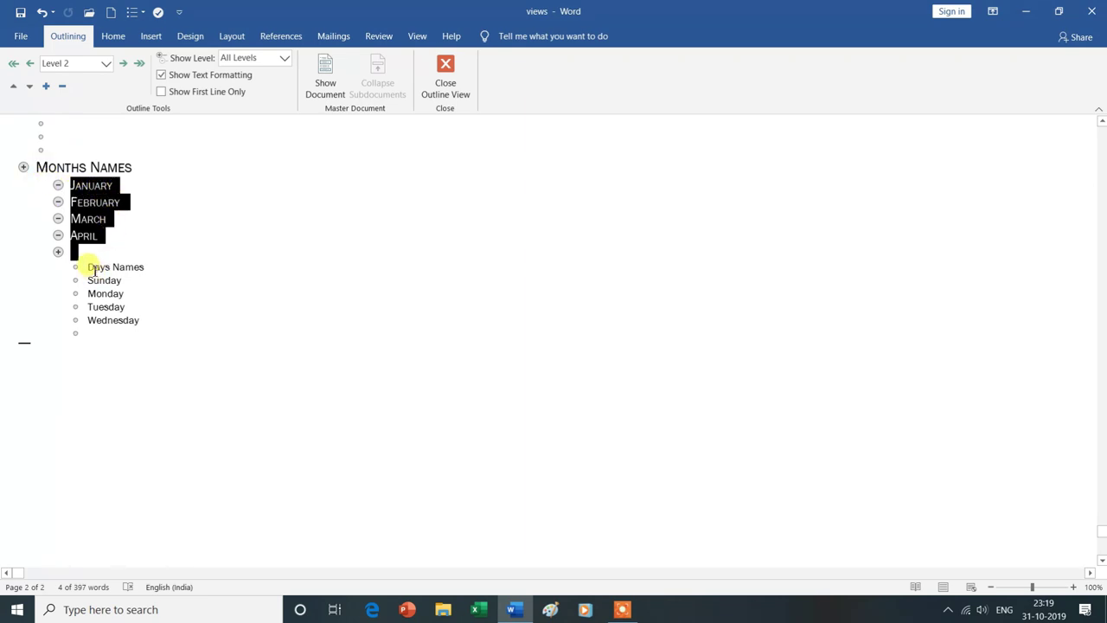
# Make Days Names a top-level heading and demote Sunday through Wednesday to Level 3.
pyautogui.moveTo(88, 267); pyautogui.dragTo(145, 268)
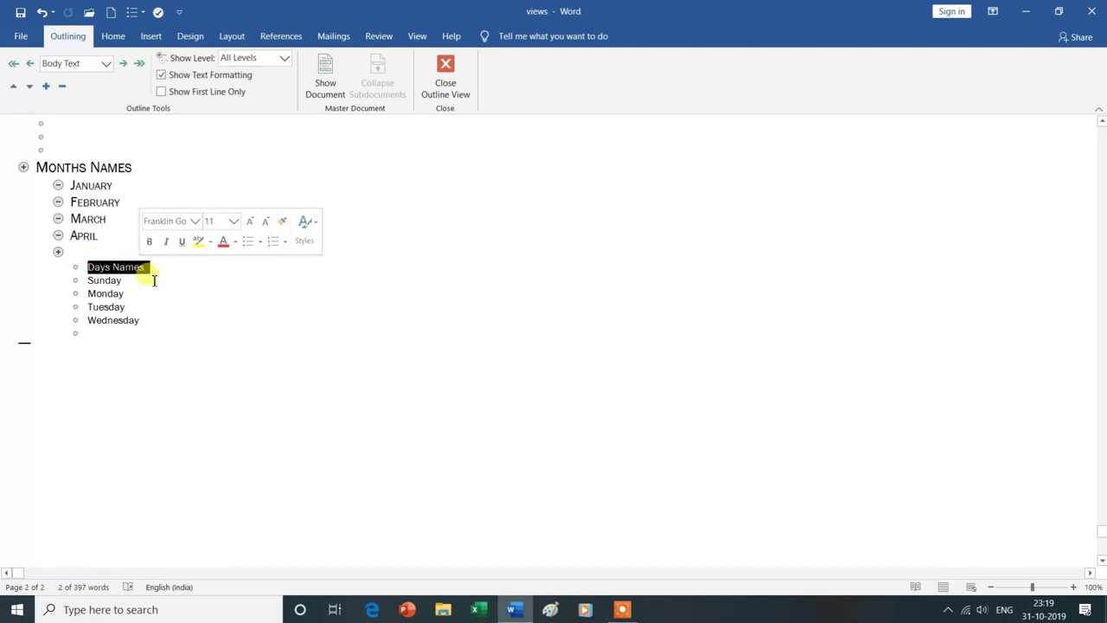
pyautogui.click(105, 63)
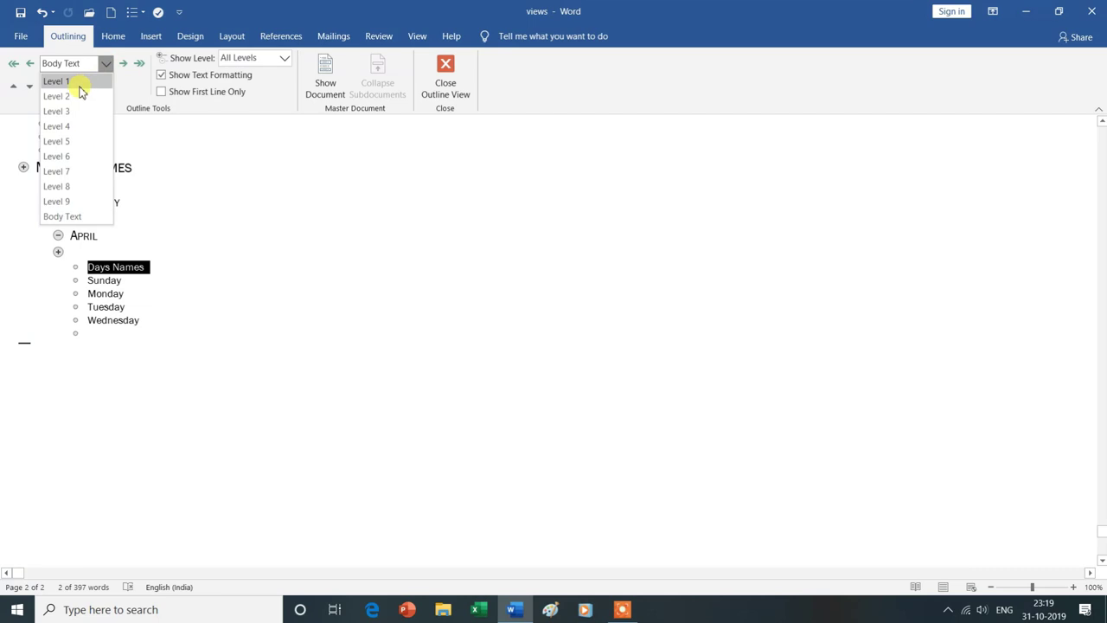
pyautogui.click(77, 81)
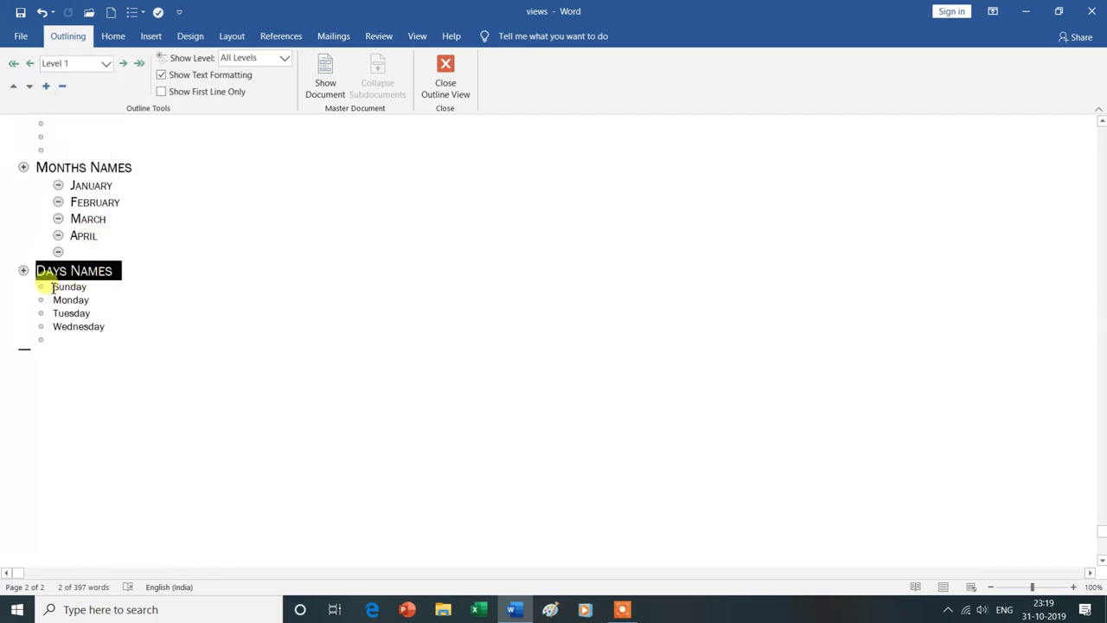
pyautogui.moveTo(53, 286); pyautogui.dragTo(69, 339)
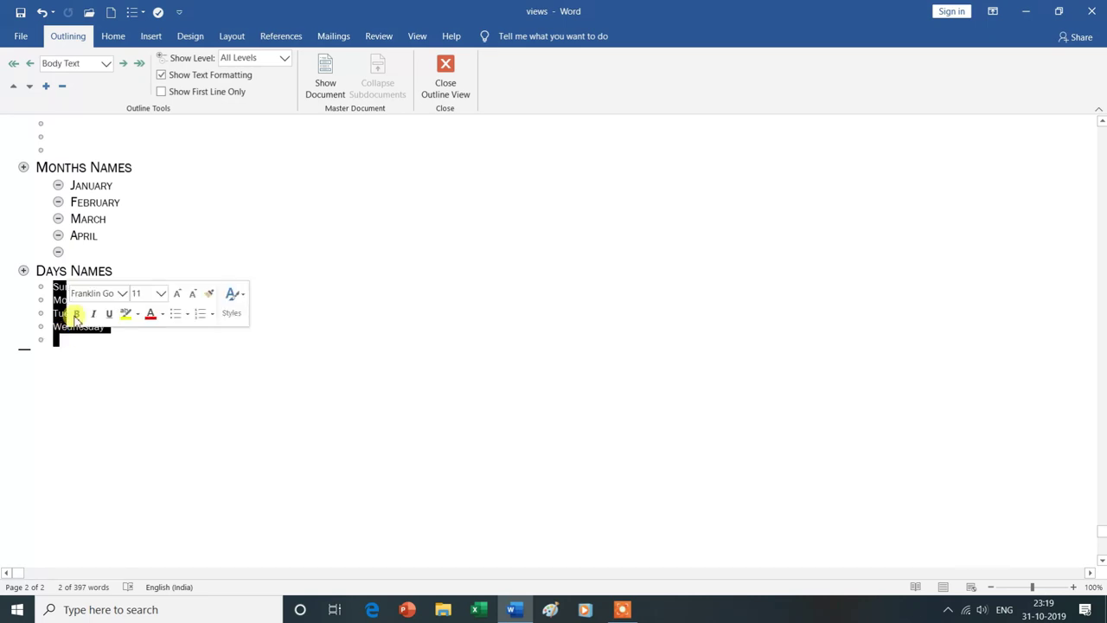
pyautogui.click(105, 64)
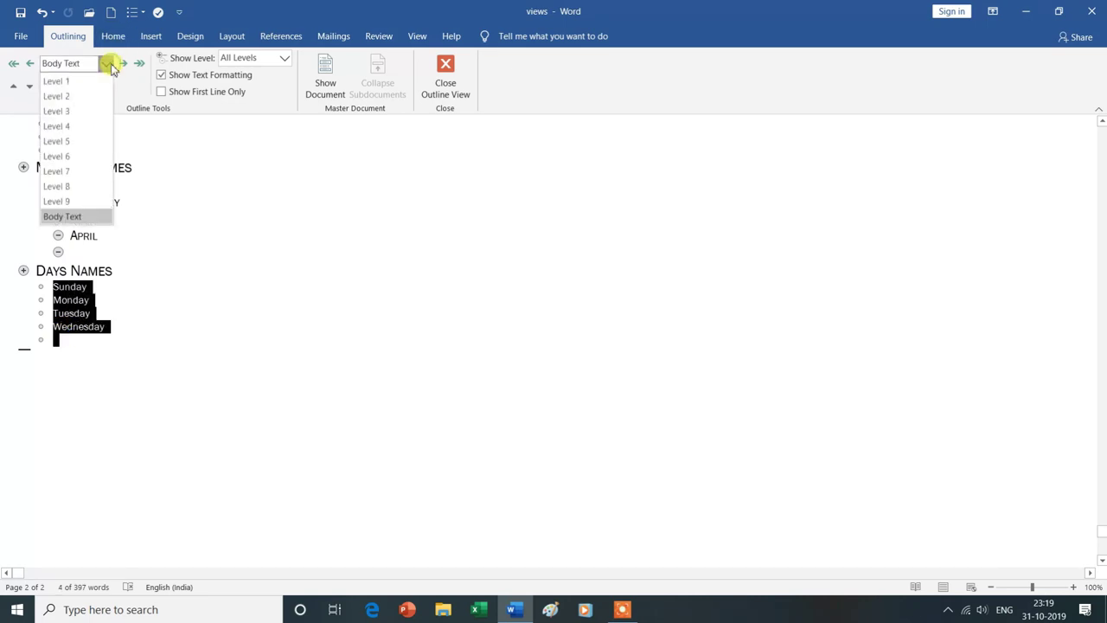
pyautogui.click(90, 111)
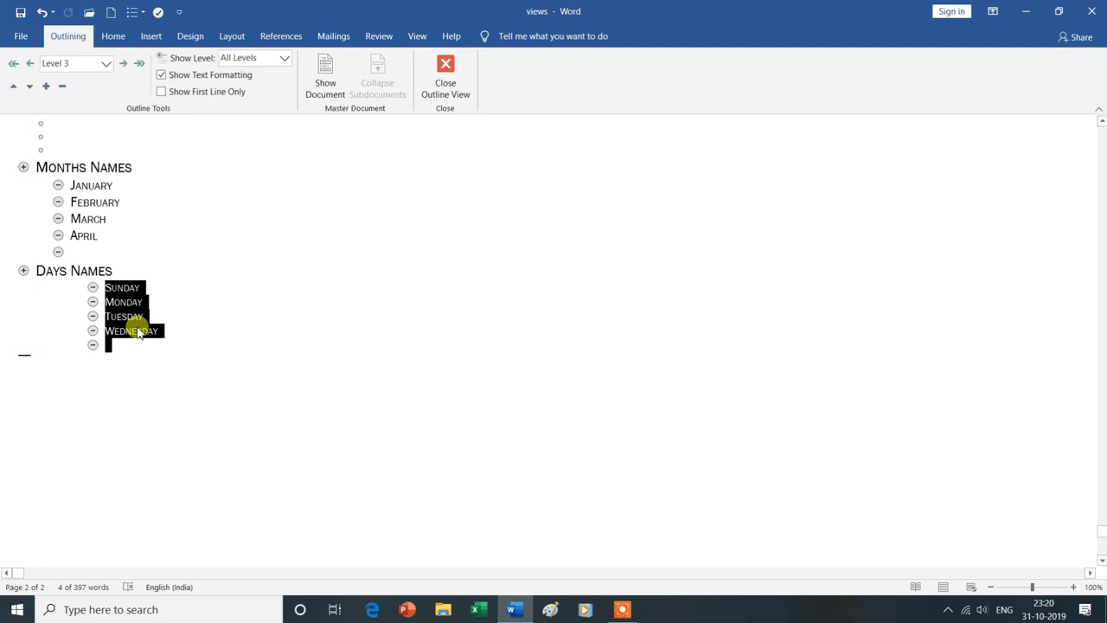
pyautogui.click(110, 344)
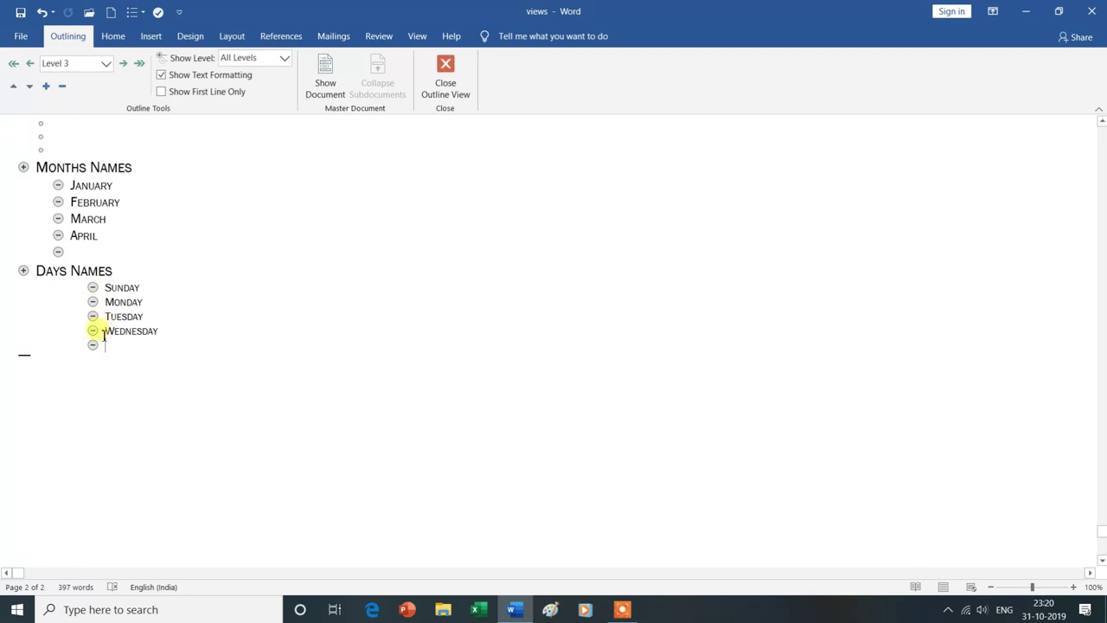
pyautogui.click(104, 332)
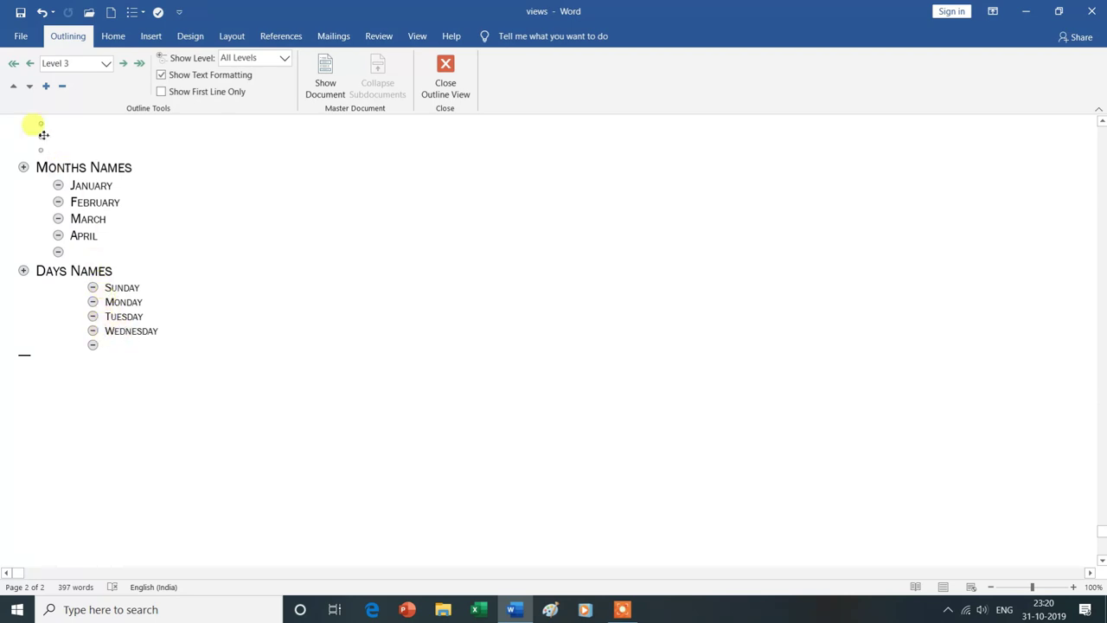
pyautogui.click(14, 87)
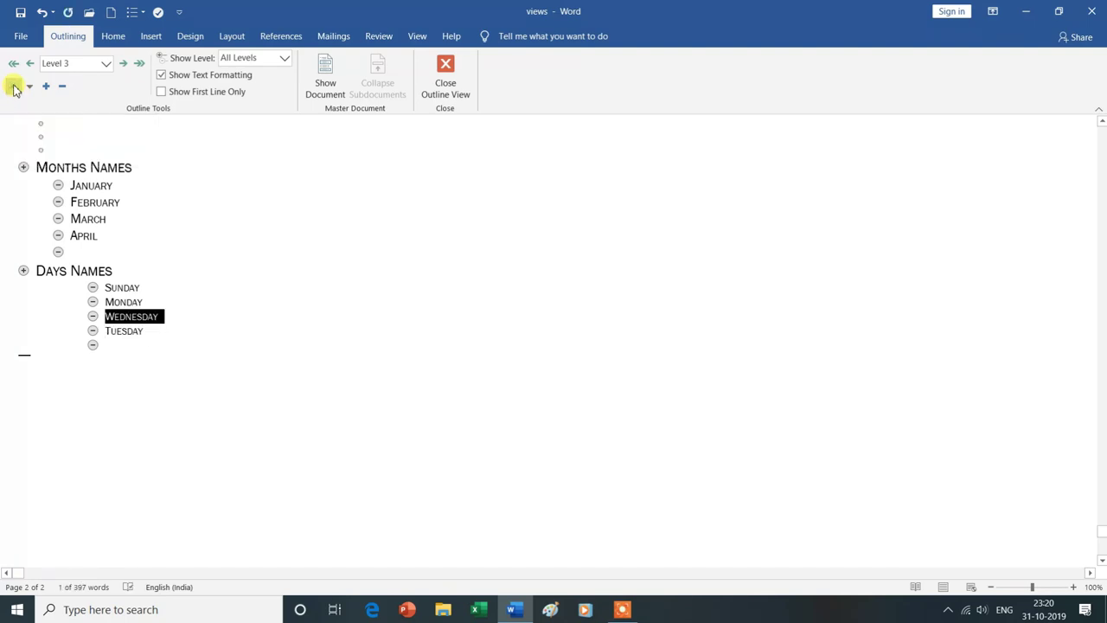
pyautogui.click(14, 87)
pyautogui.click(14, 86)
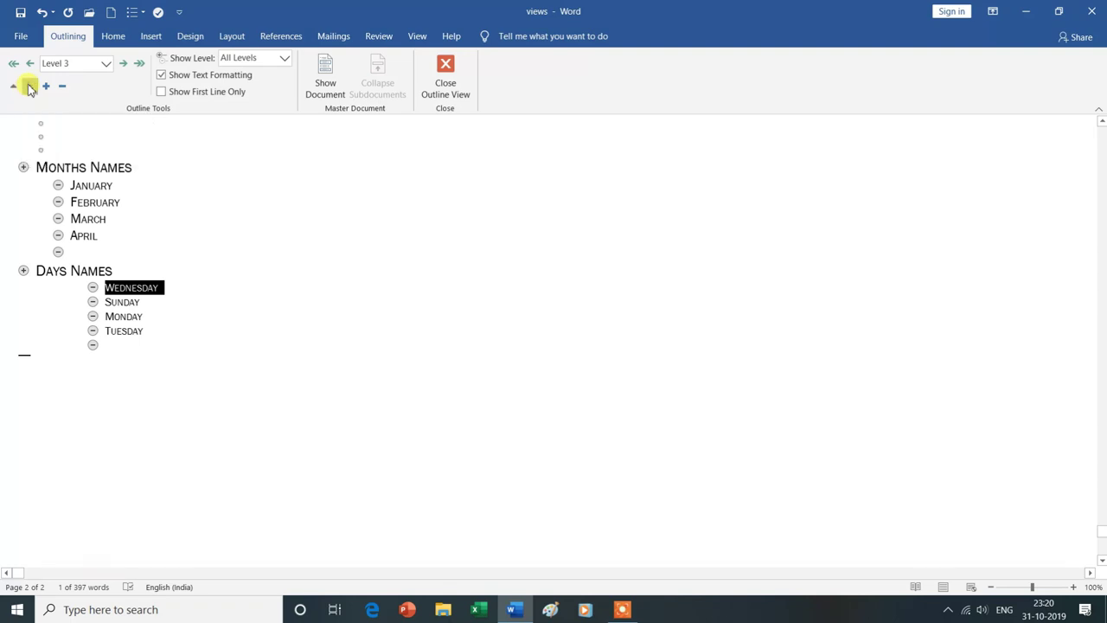
pyautogui.click(30, 87)
pyautogui.click(30, 87)
pyautogui.click(29, 87)
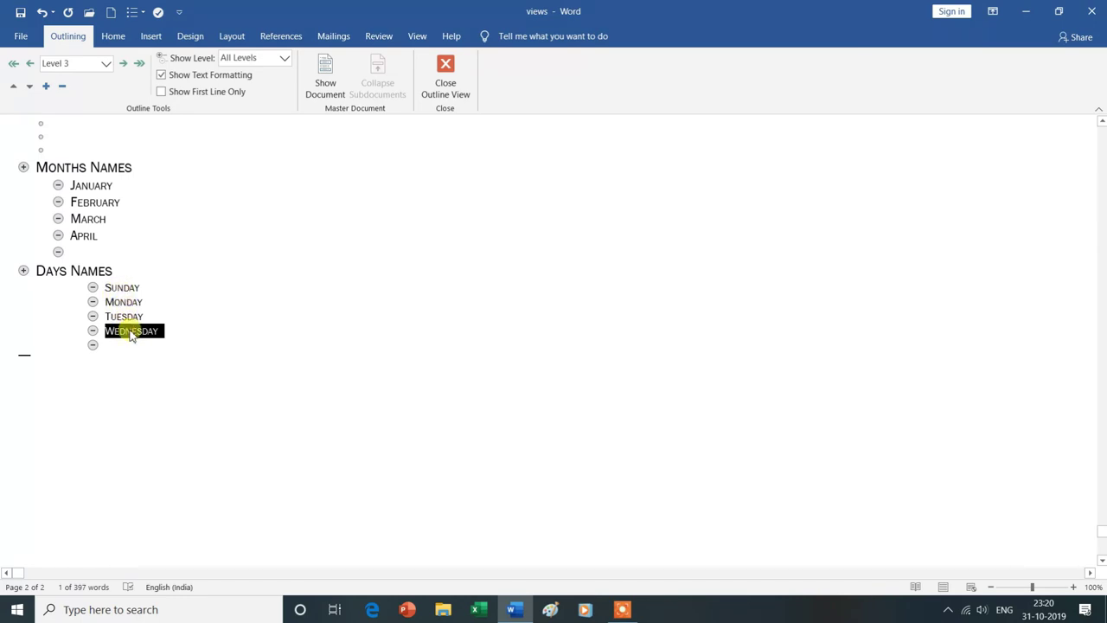
pyautogui.click(33, 270)
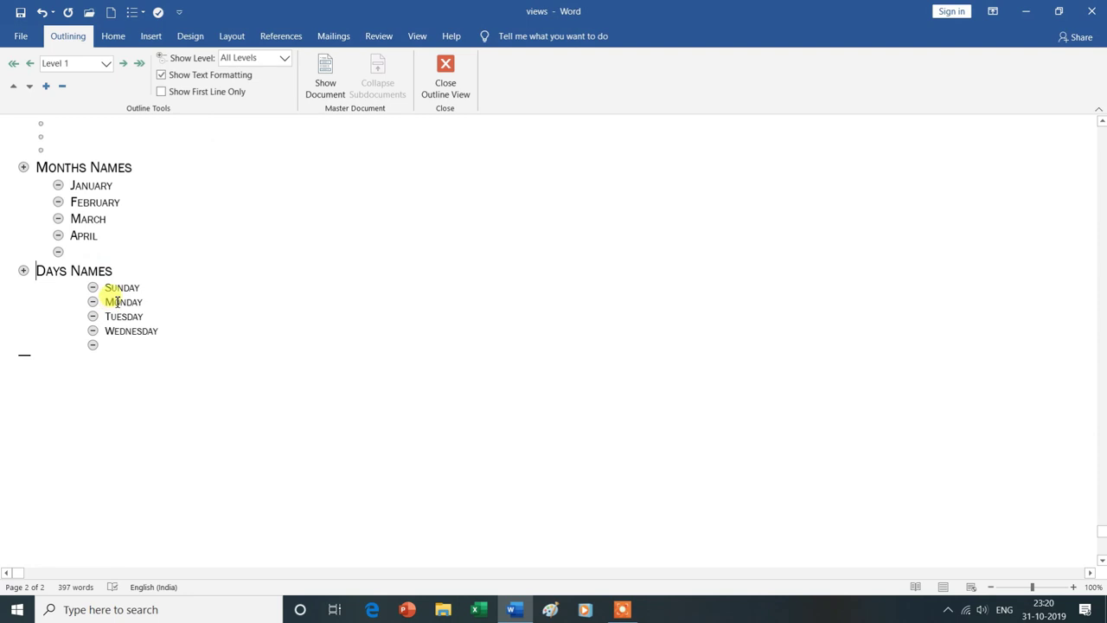
pyautogui.click(63, 87)
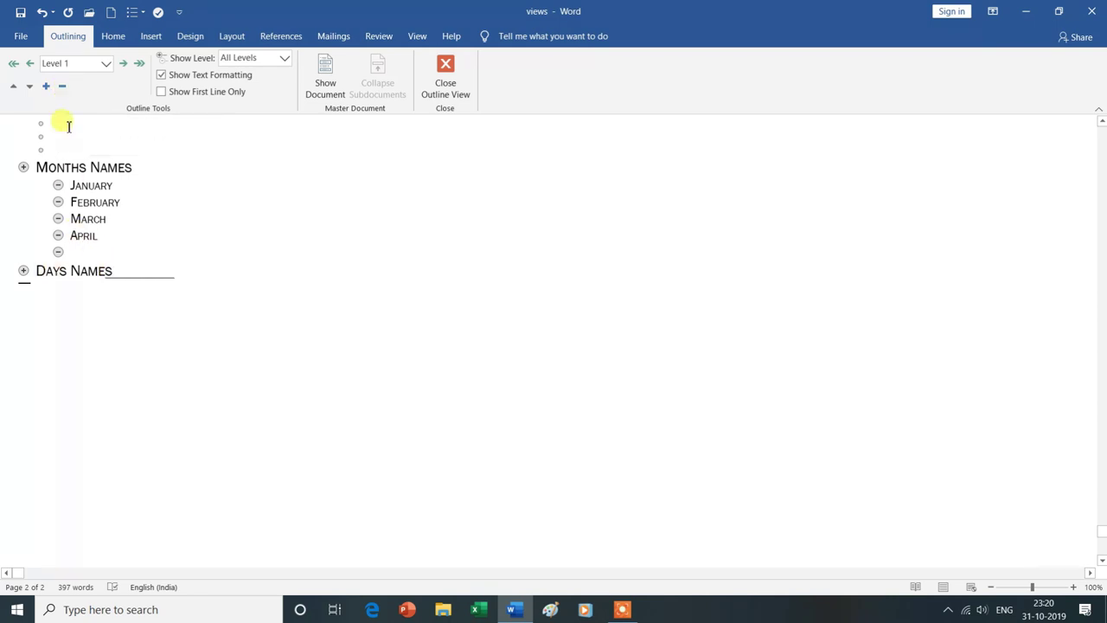
pyautogui.click(47, 87)
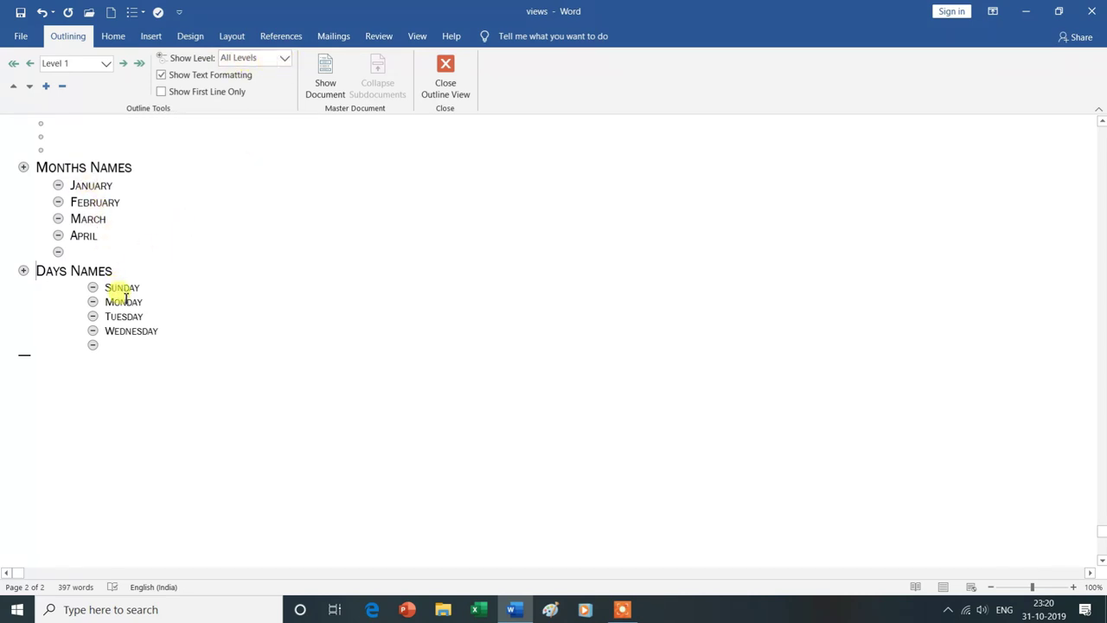
pyautogui.click(284, 60)
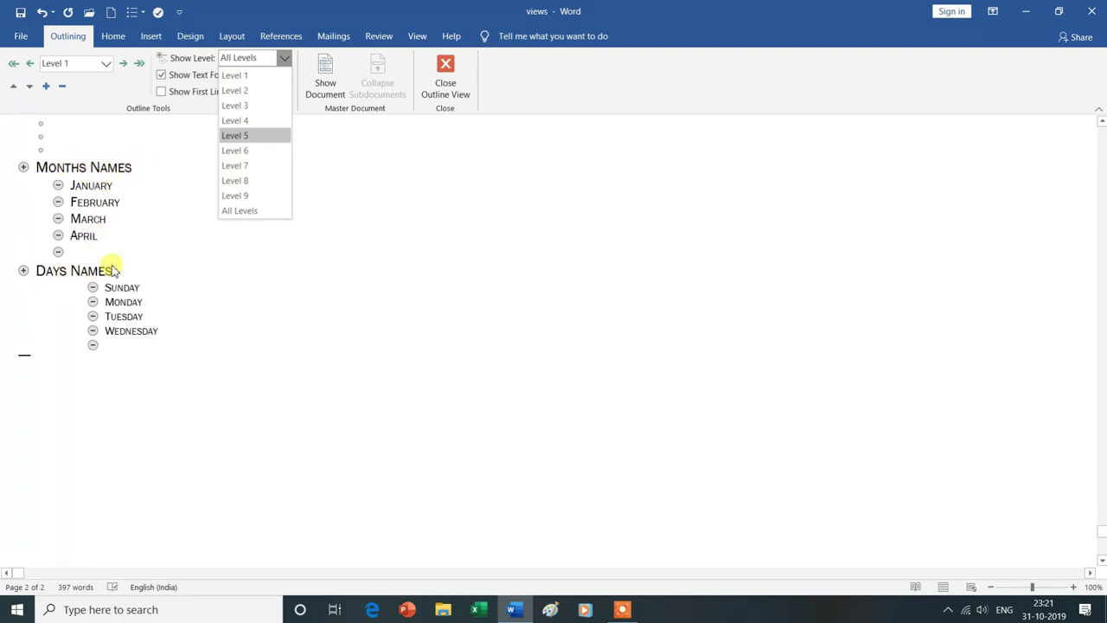
pyautogui.click(248, 80)
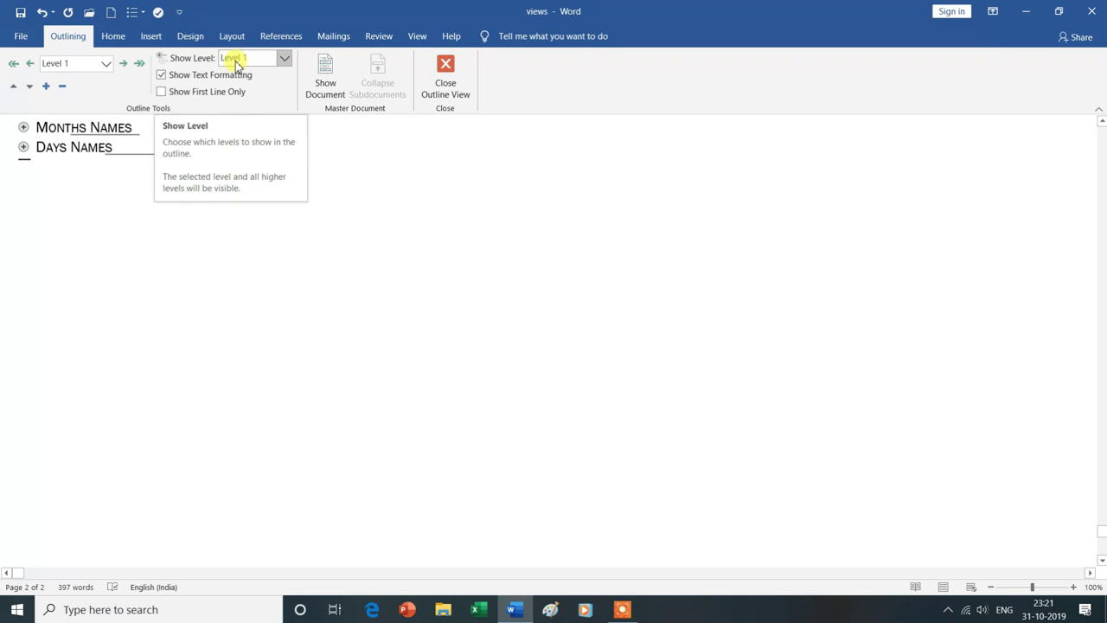
pyautogui.click(285, 58)
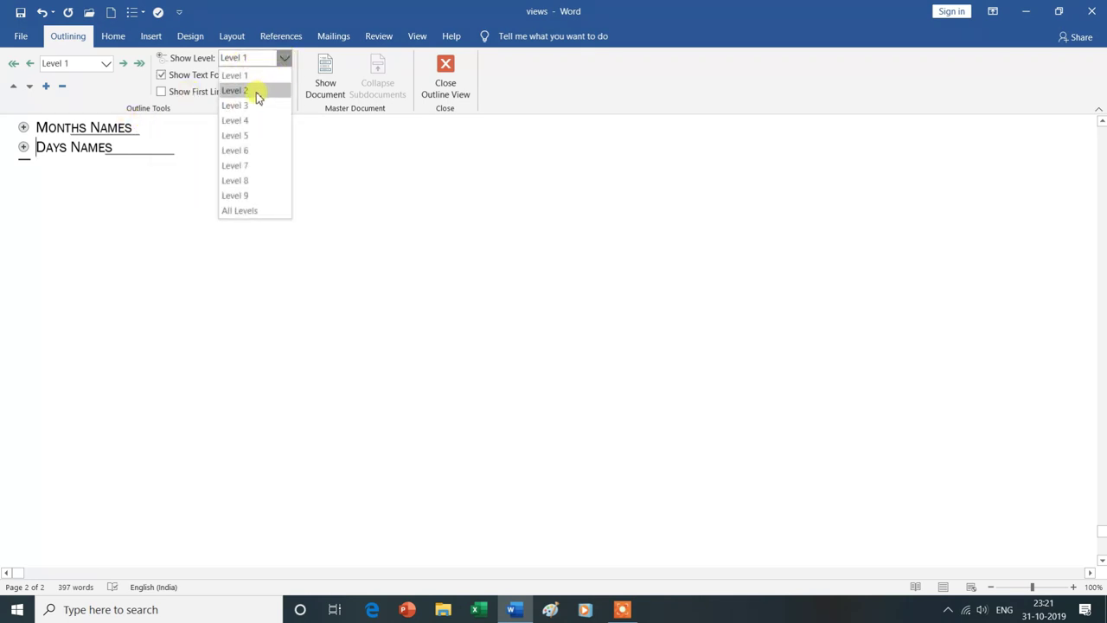
pyautogui.click(257, 91)
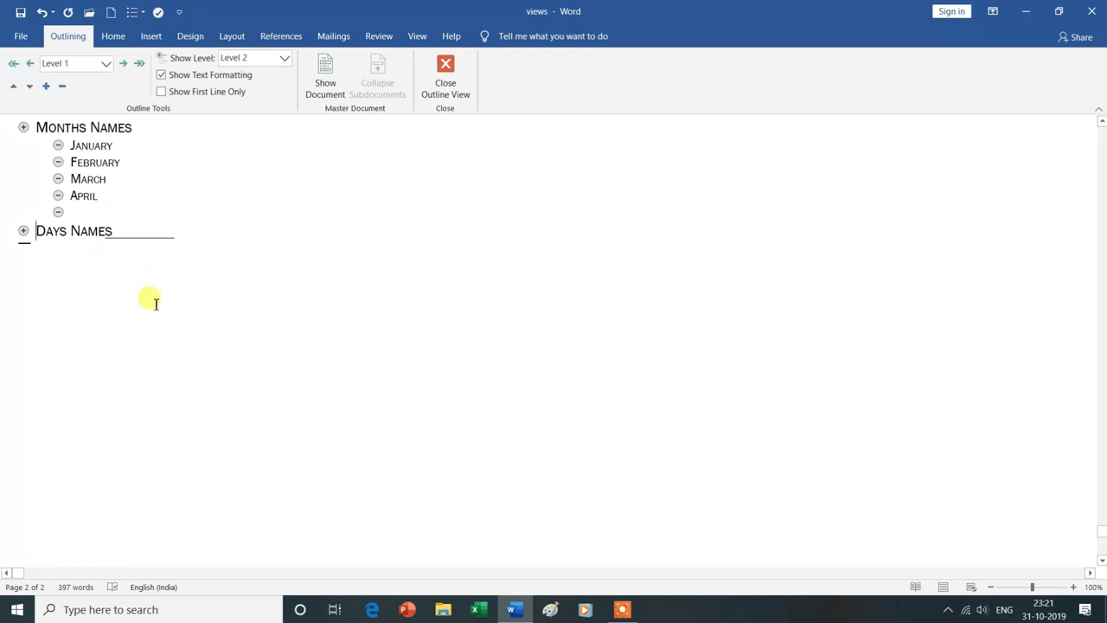
pyautogui.click(286, 61)
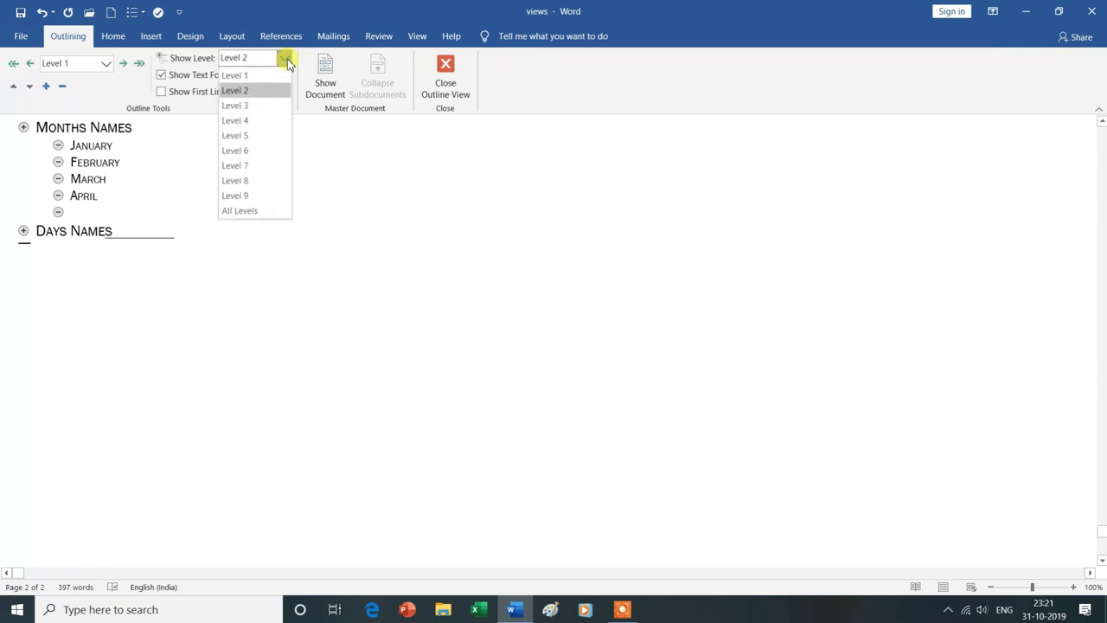
pyautogui.click(247, 107)
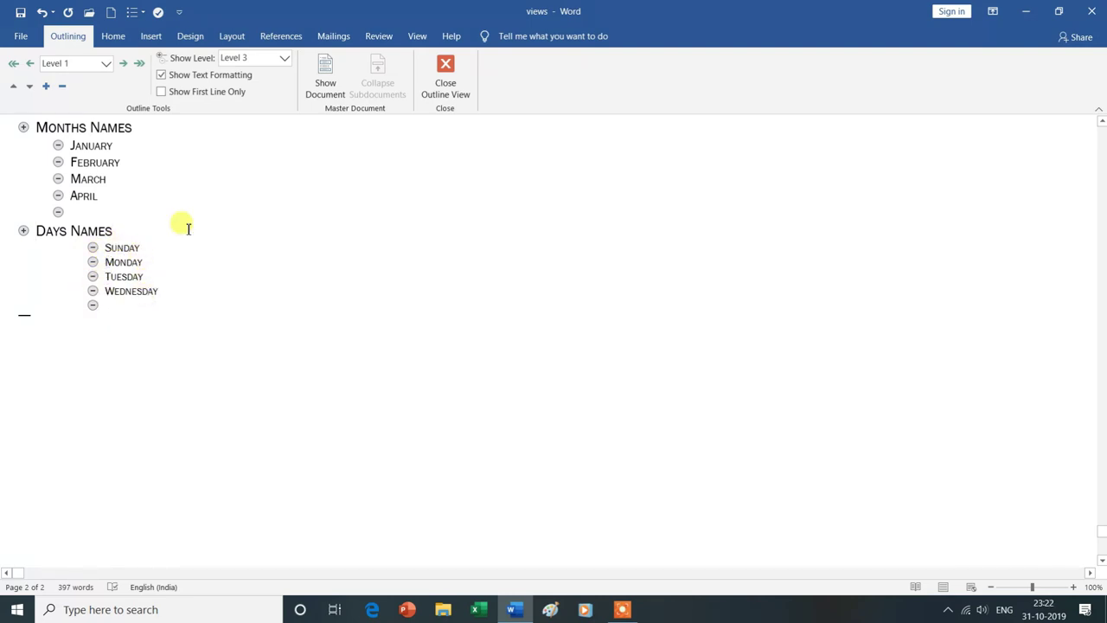
pyautogui.click(285, 58)
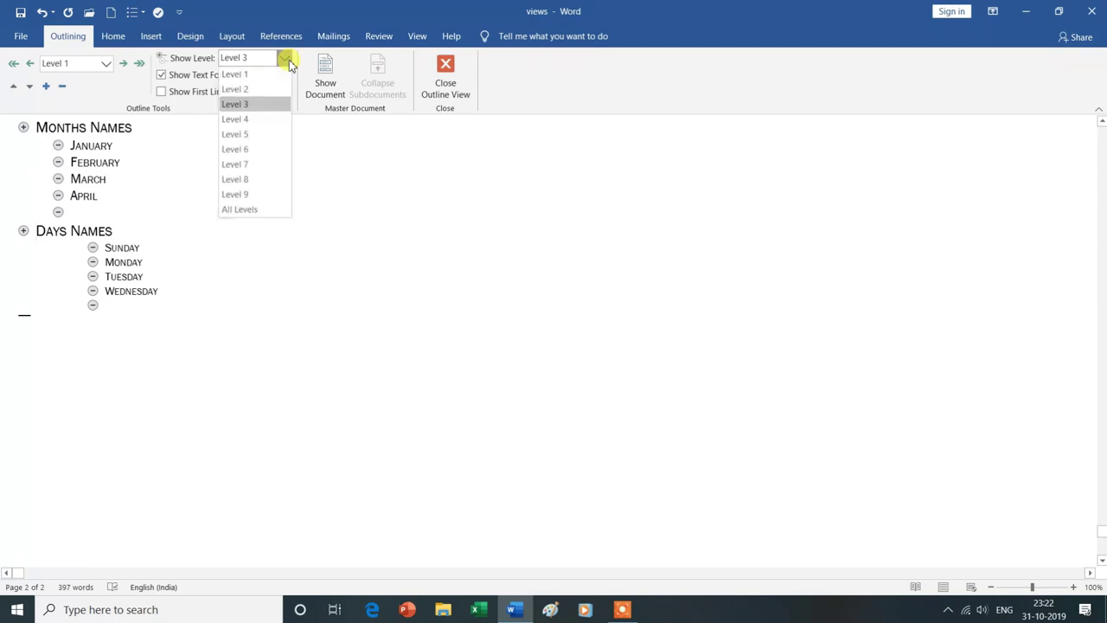
pyautogui.click(247, 212)
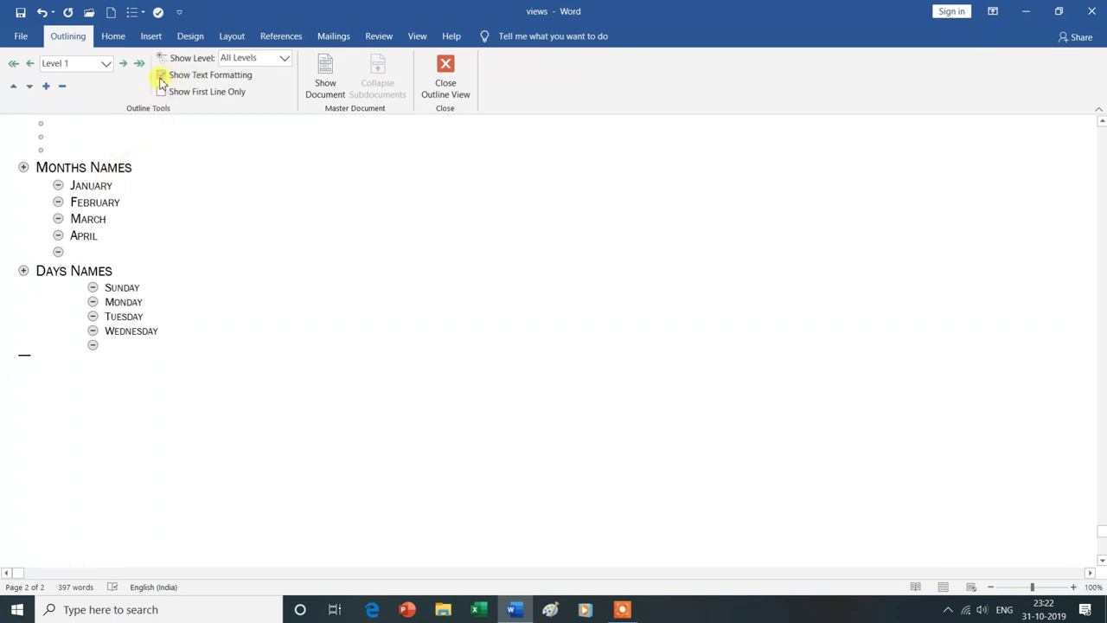
pyautogui.click(161, 79)
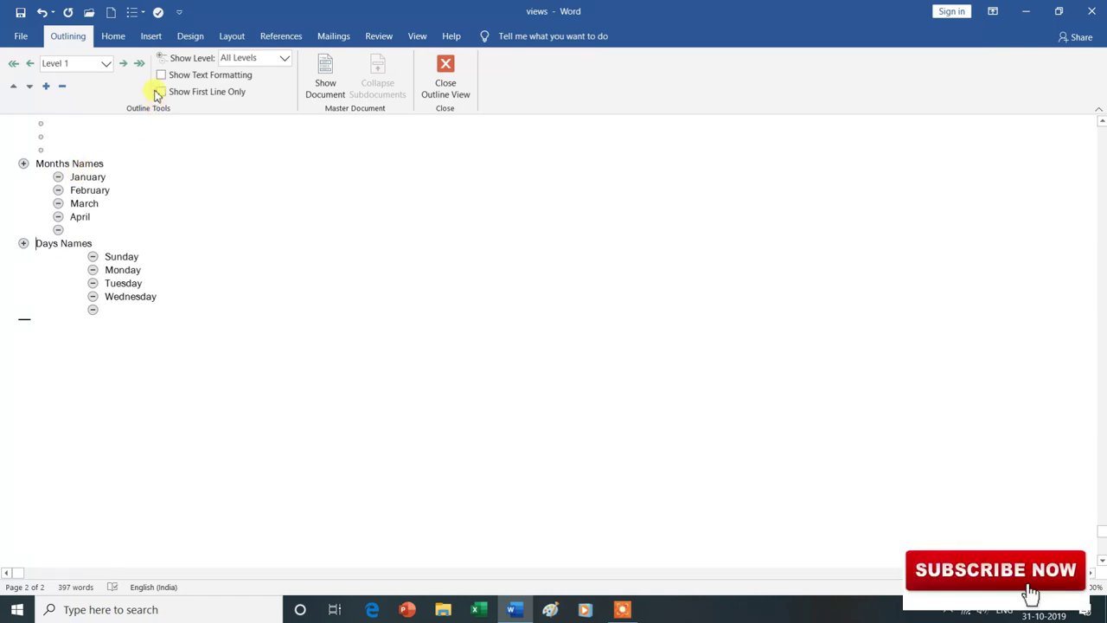
pyautogui.click(162, 76)
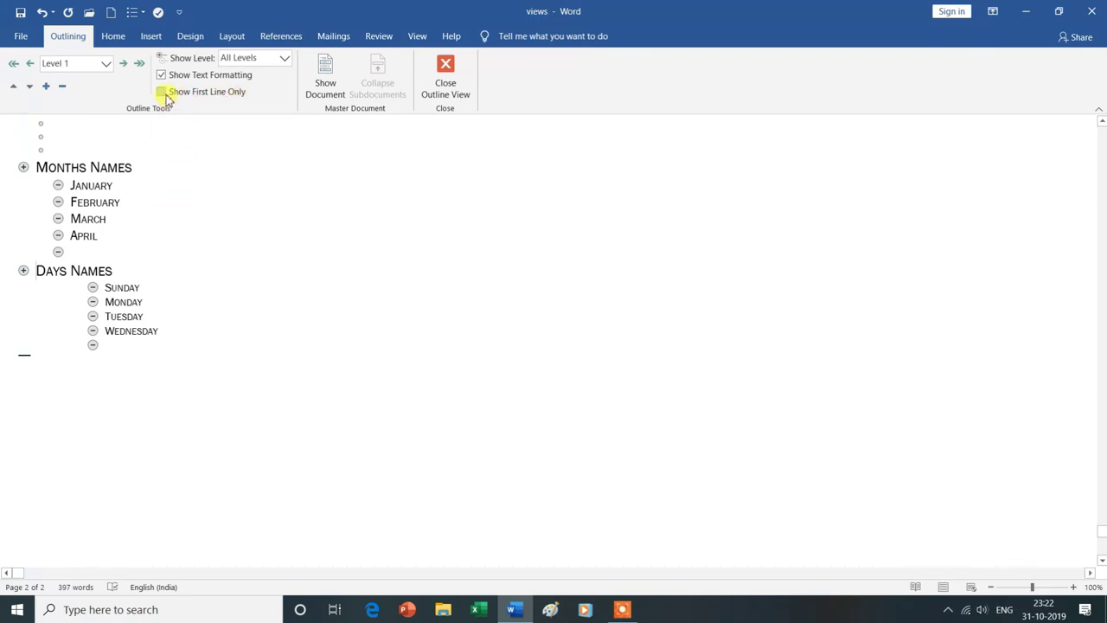
pyautogui.click(164, 94)
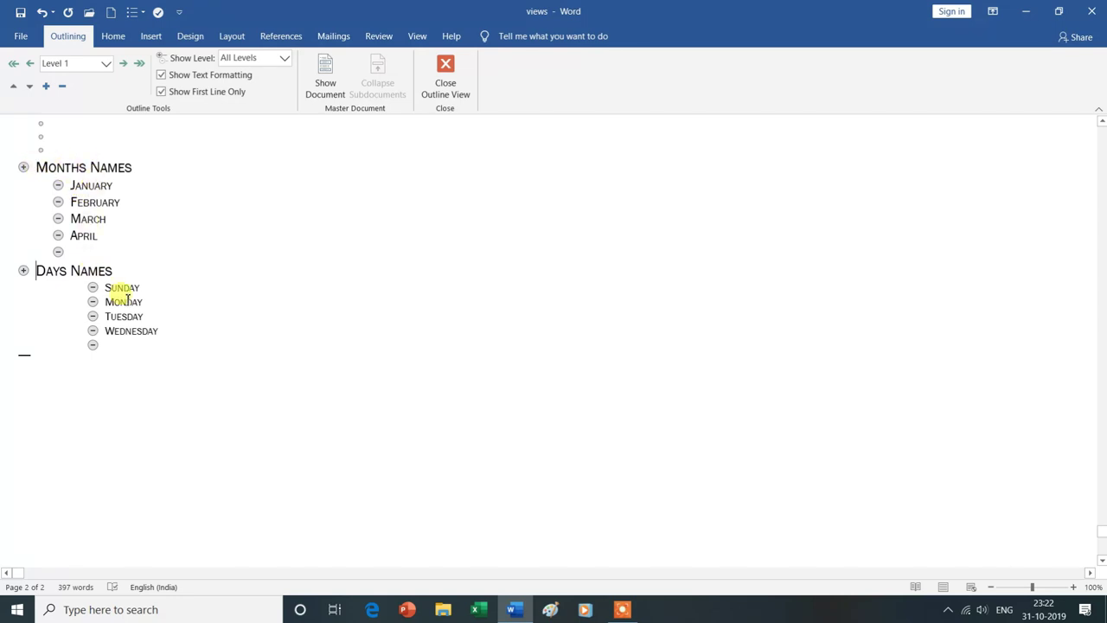
pyautogui.click(163, 94)
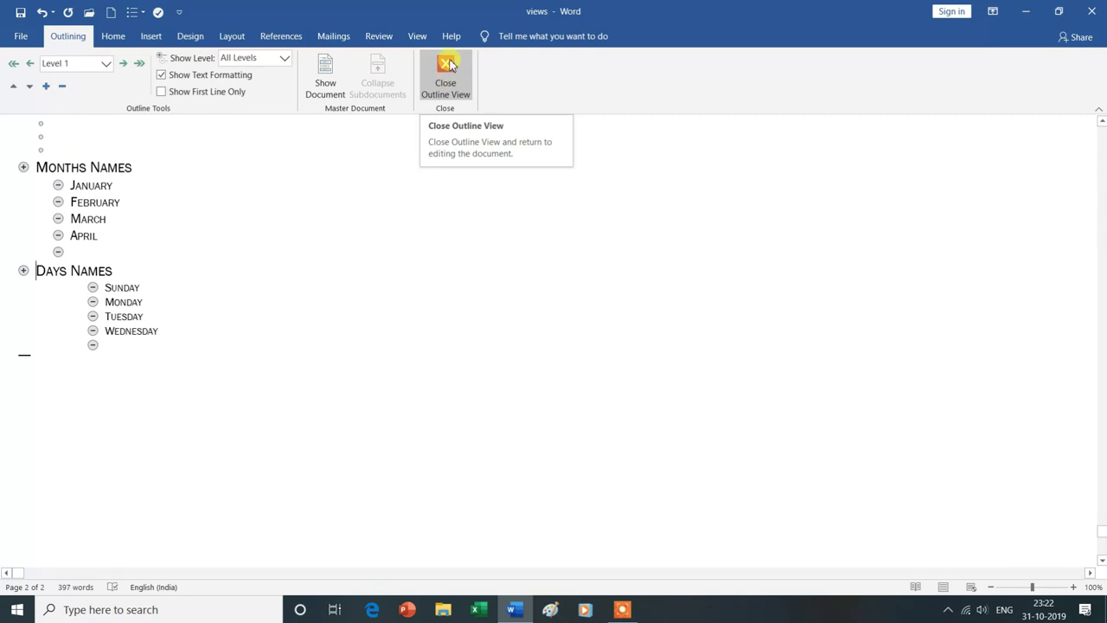
pyautogui.click(449, 66)
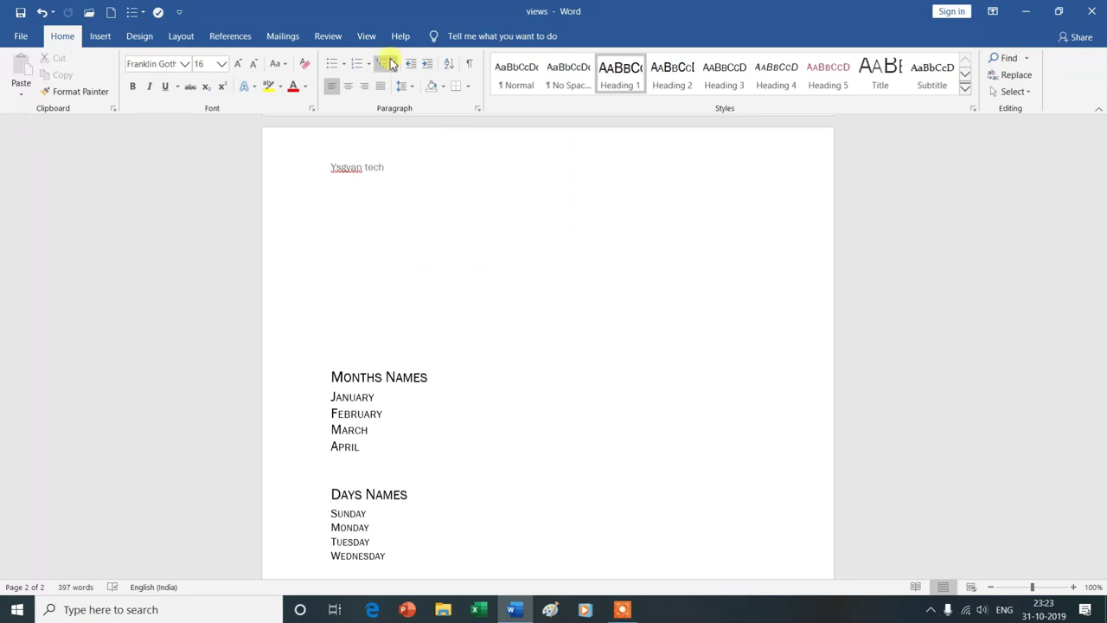
# Show the document in Draft view, scroll through the month and day lists, and undo the last change.
pyautogui.click(366, 36)
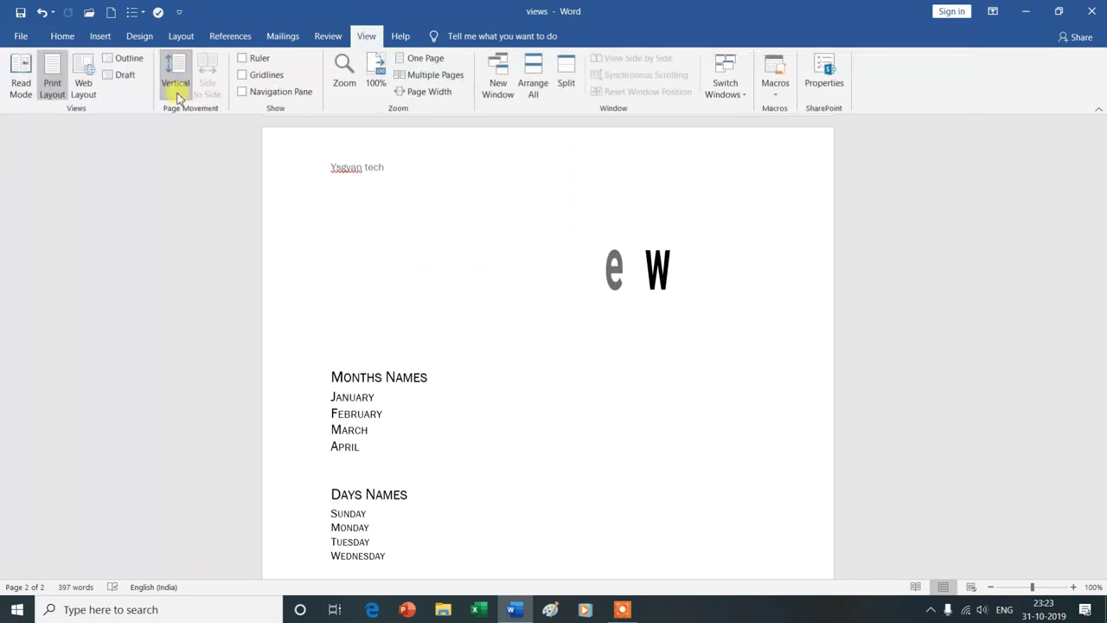
pyautogui.click(125, 78)
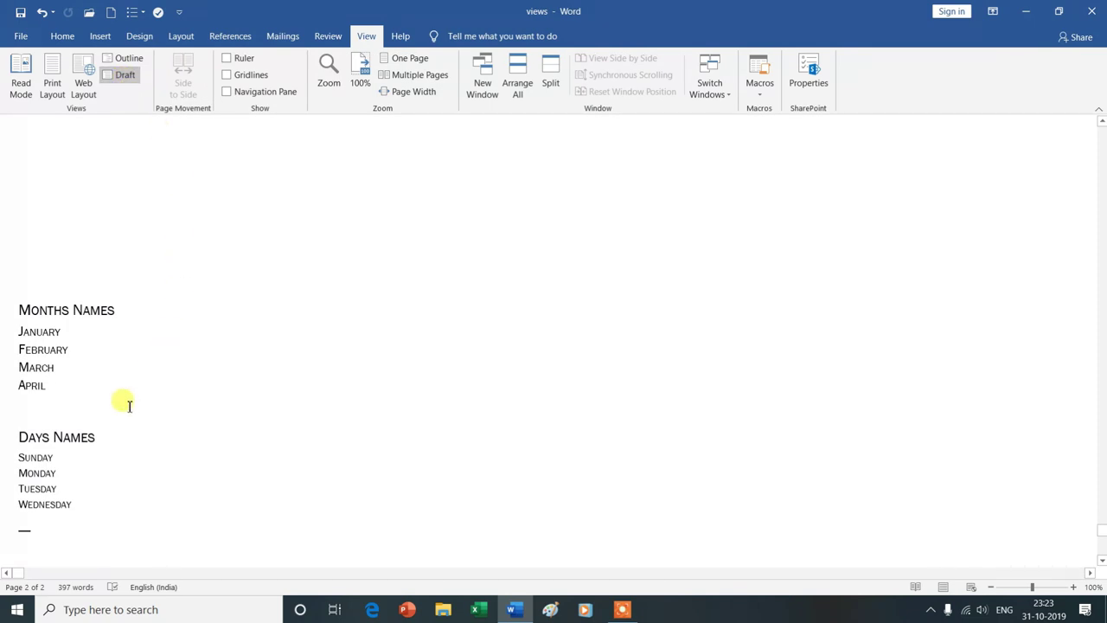
pyautogui.scroll(3, 129, 406)
pyautogui.scroll(5, 129, 406)
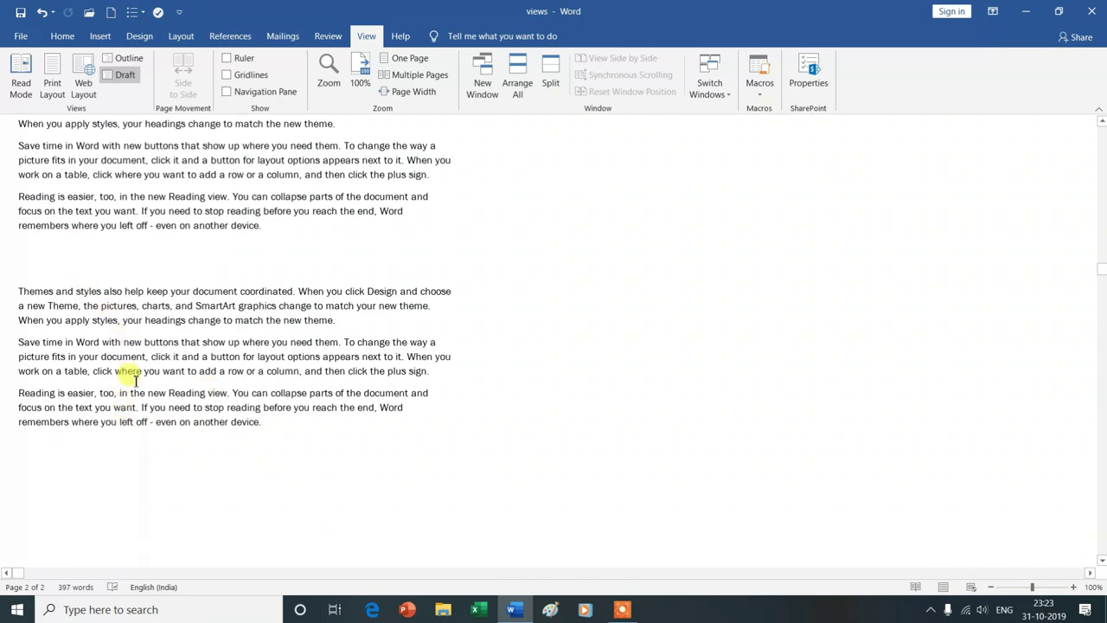
pyautogui.scroll(-2, 136, 381)
pyautogui.scroll(-2, 135, 381)
pyautogui.scroll(-3, 136, 381)
pyautogui.scroll(-1, 135, 381)
pyautogui.scroll(-3, 136, 380)
pyautogui.scroll(-3, 136, 381)
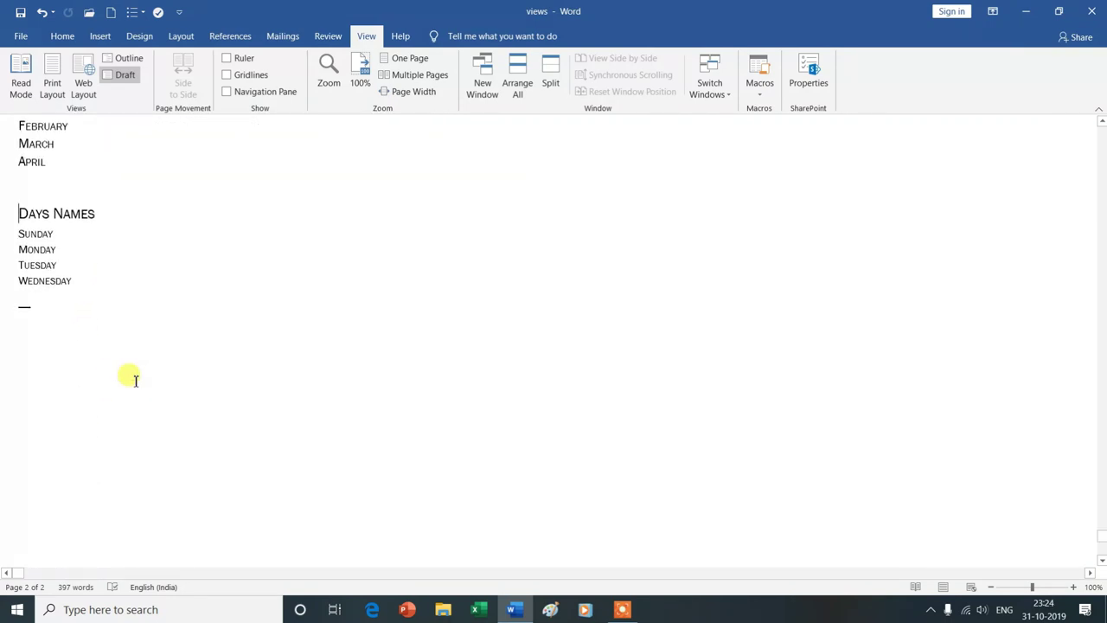
pyautogui.scroll(4, 136, 380)
pyautogui.hotkey('ctrl', 'z')
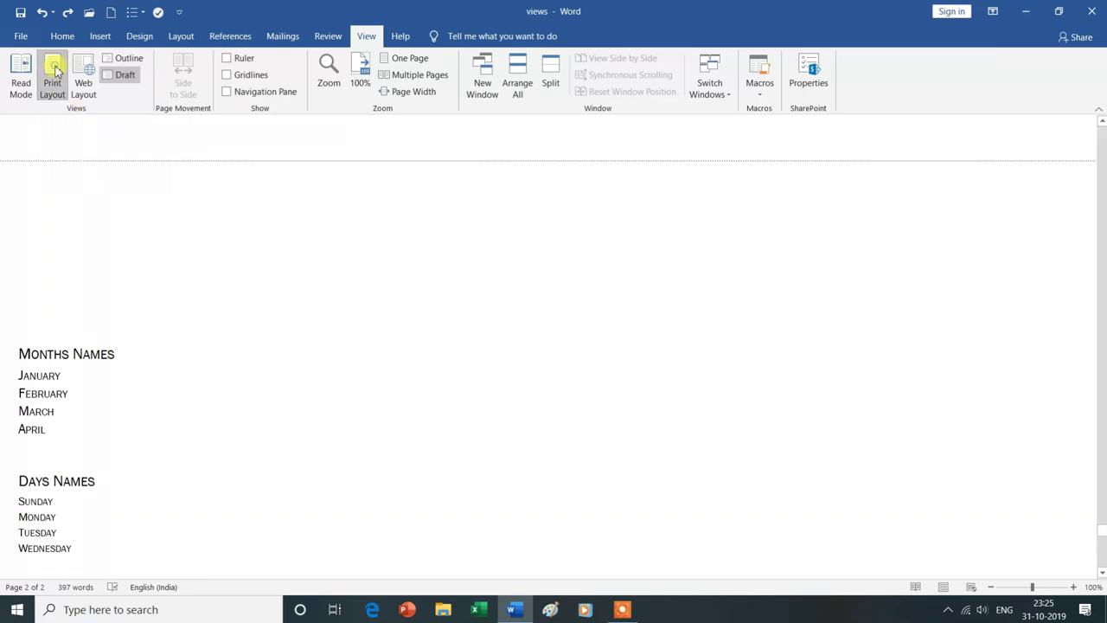
pyautogui.click(54, 71)
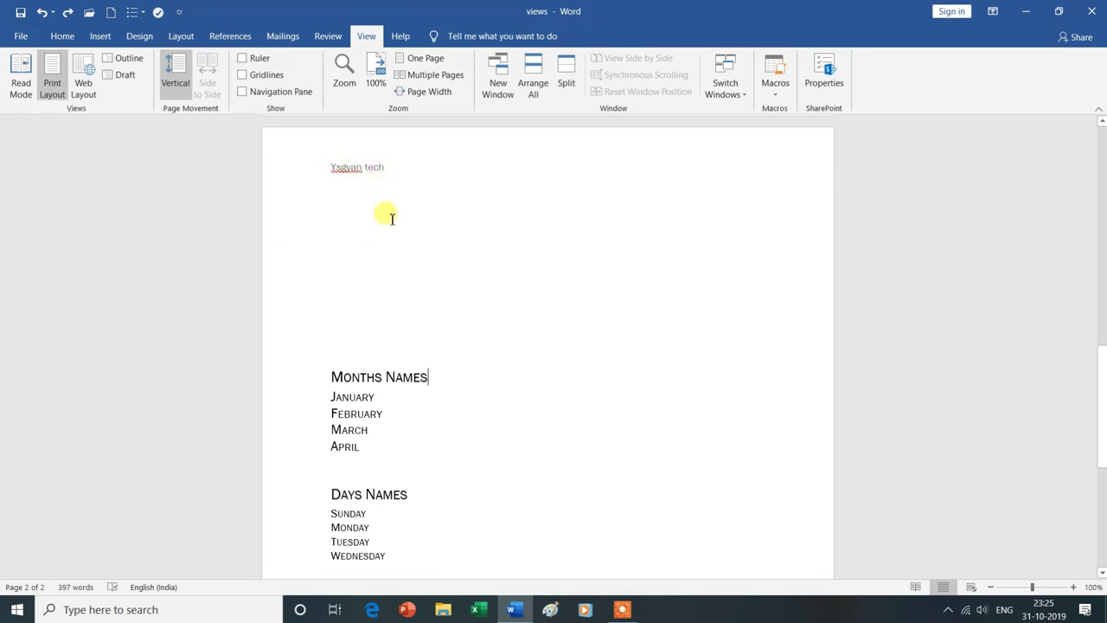
pyautogui.scroll(-5, 385, 227)
pyautogui.scroll(-3, 385, 227)
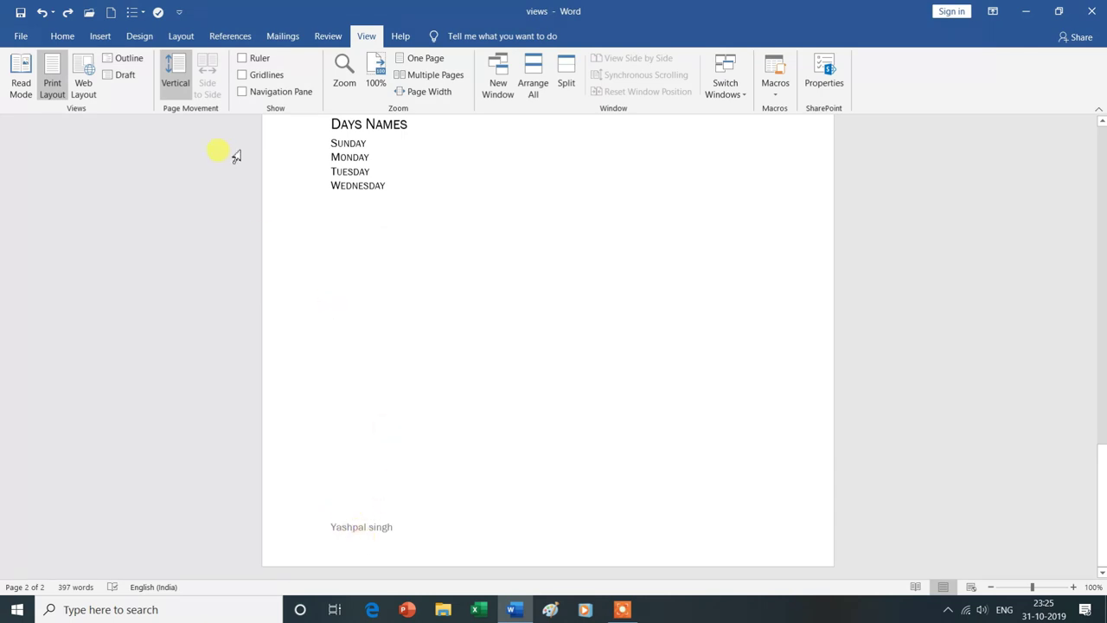
pyautogui.click(126, 76)
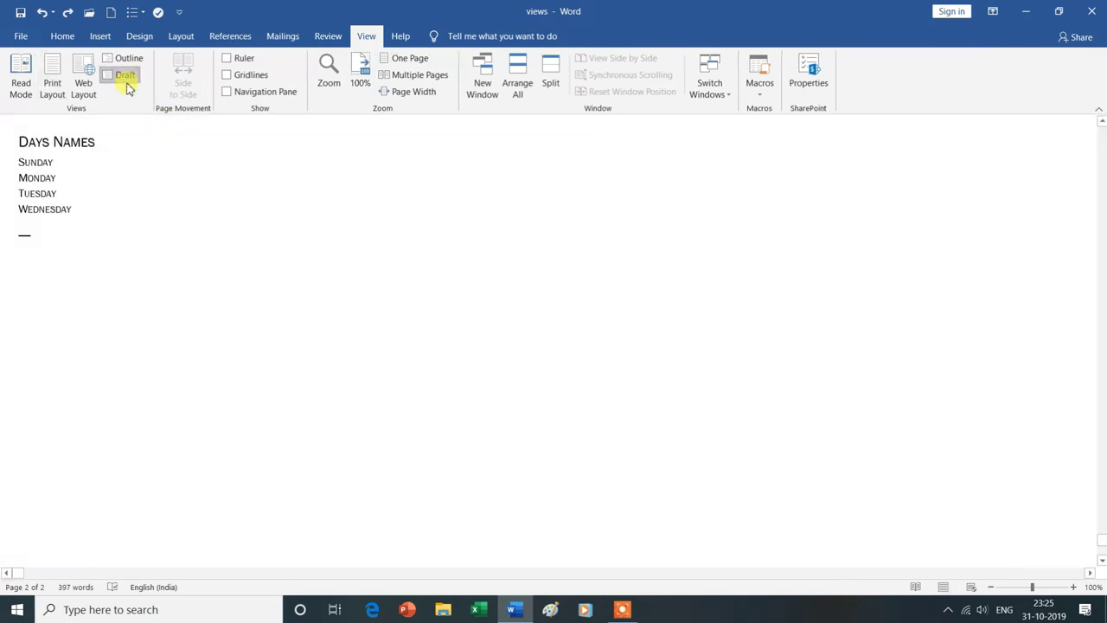